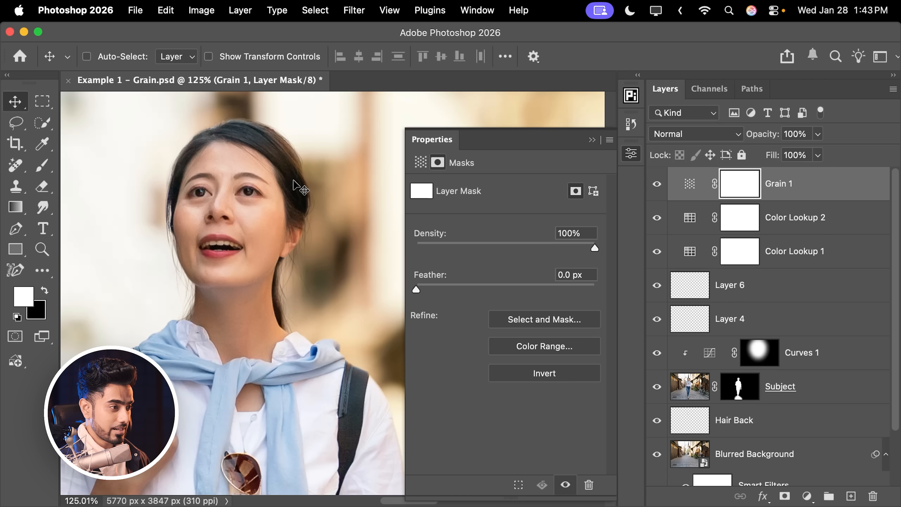
# Set the Grain 1 adjustment over the portrait to Amount 23, Size 34 and Roughness 54.
pyautogui.click(691, 192)
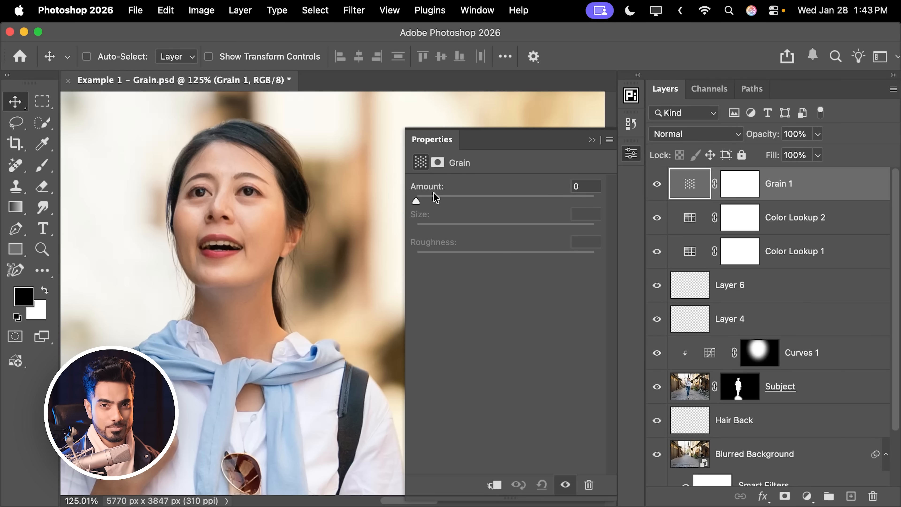
pyautogui.moveTo(416, 201); pyautogui.dragTo(511, 256)
pyautogui.moveTo(473, 202); pyautogui.dragTo(460, 201)
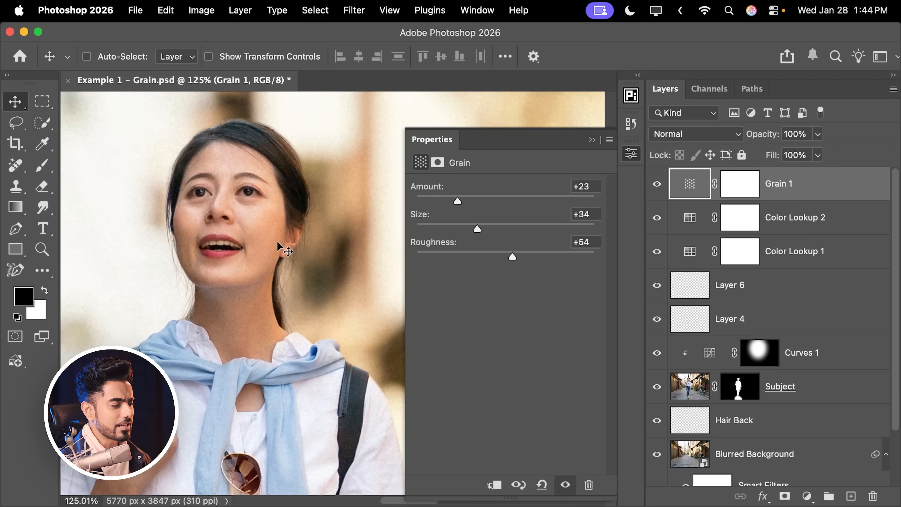
pyautogui.scroll(-5, 262, 235)
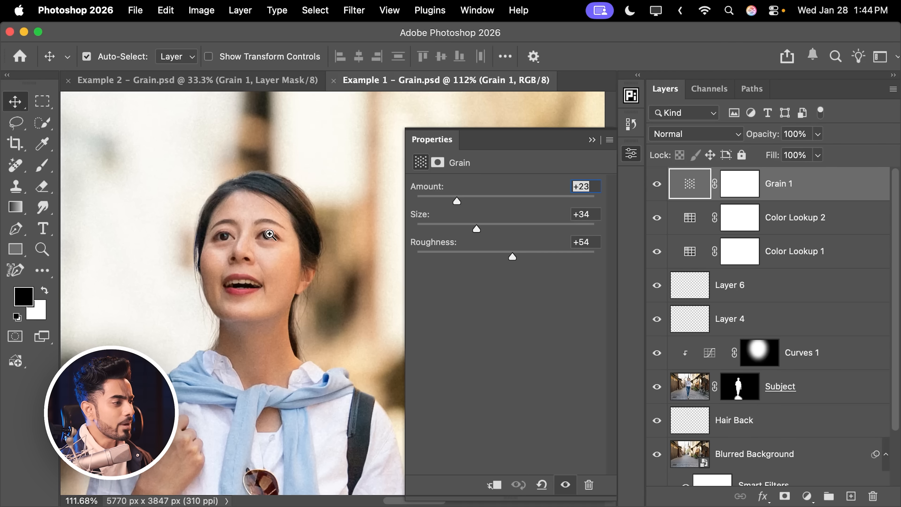
# Raise the portrait's Grain 1 adjustment to Amount 78 and Size 70.
pyautogui.scroll(3, 311, 230)
pyautogui.moveTo(460, 200); pyautogui.dragTo(551, 212)
pyautogui.moveTo(480, 226); pyautogui.dragTo(545, 229)
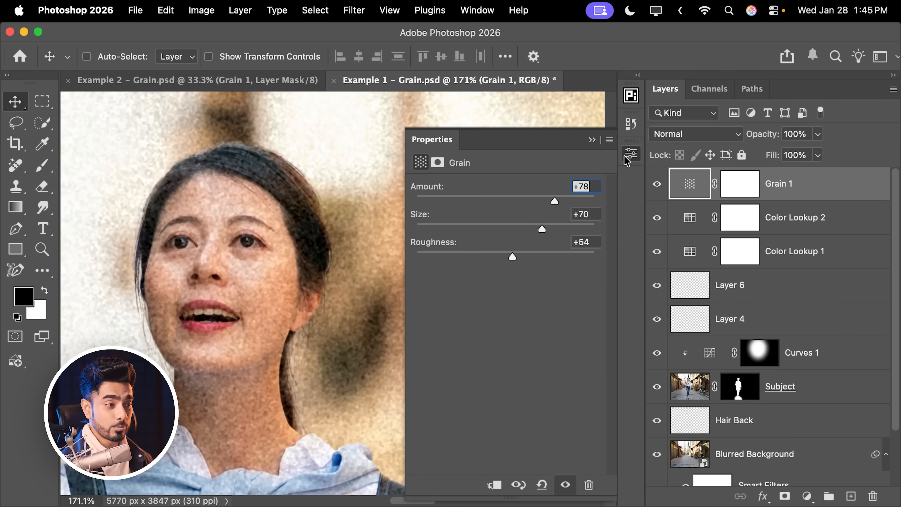
# Compare the portrait with and without the Grain 1 layer, leaving that layer hidden.
pyautogui.click(657, 184)
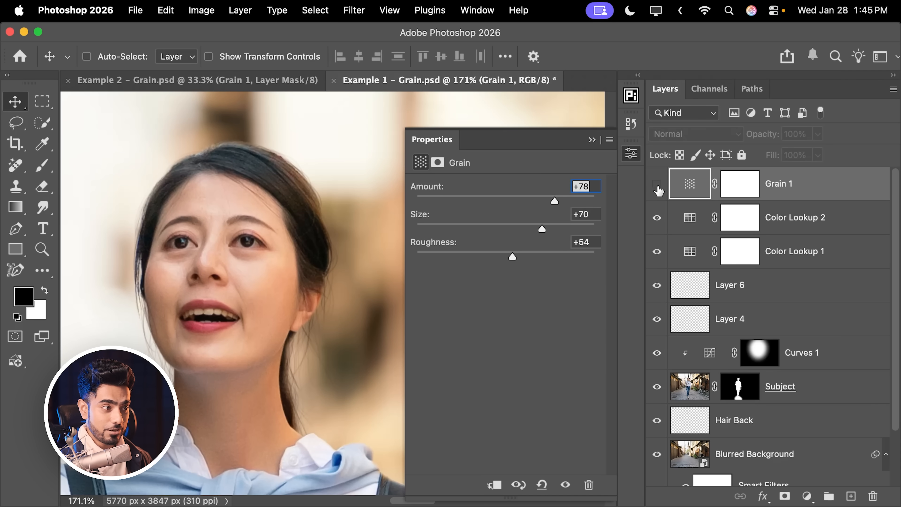
pyautogui.click(656, 184)
pyautogui.click(656, 184)
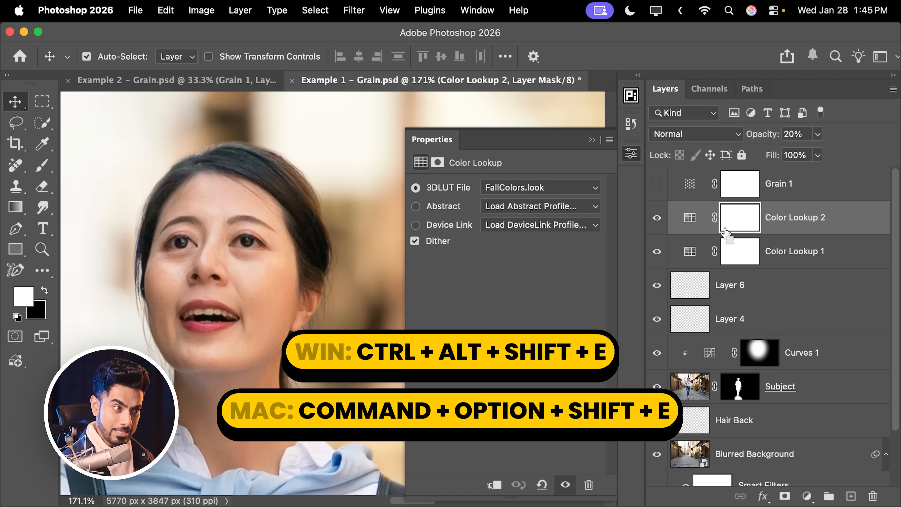
# Stamp all visible layers into a new layer above Color Lookup 2 and open it in Camera Raw Filter at the Grain settings.
pyautogui.press('super+alt+shift+e')
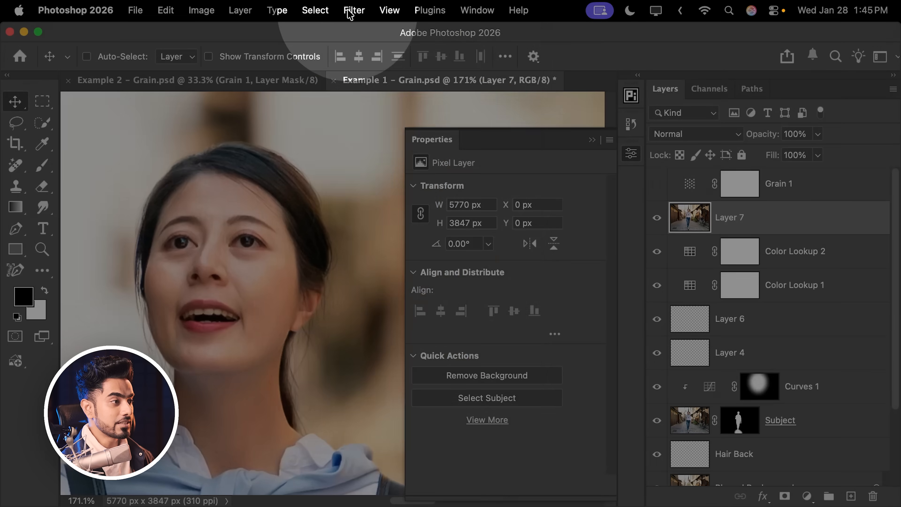
pyautogui.click(353, 10)
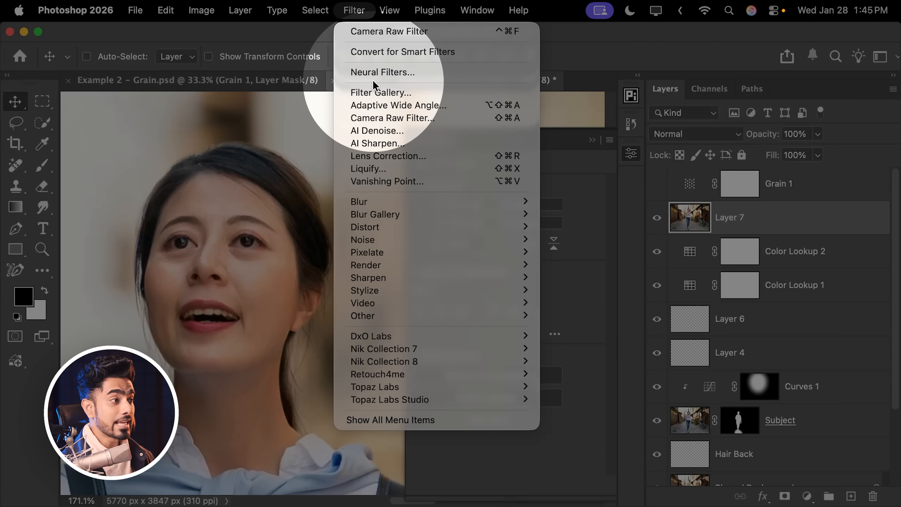
pyautogui.click(389, 118)
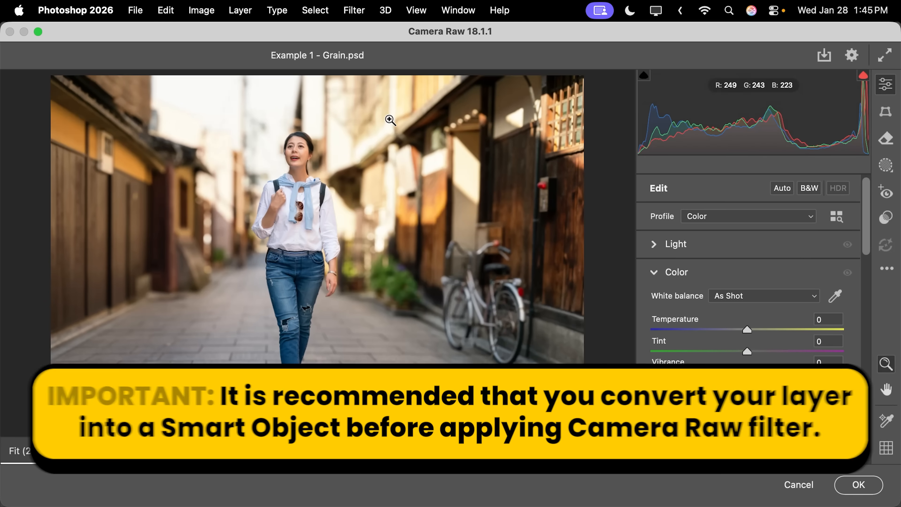
pyautogui.moveTo(865, 215); pyautogui.dragTo(845, 315)
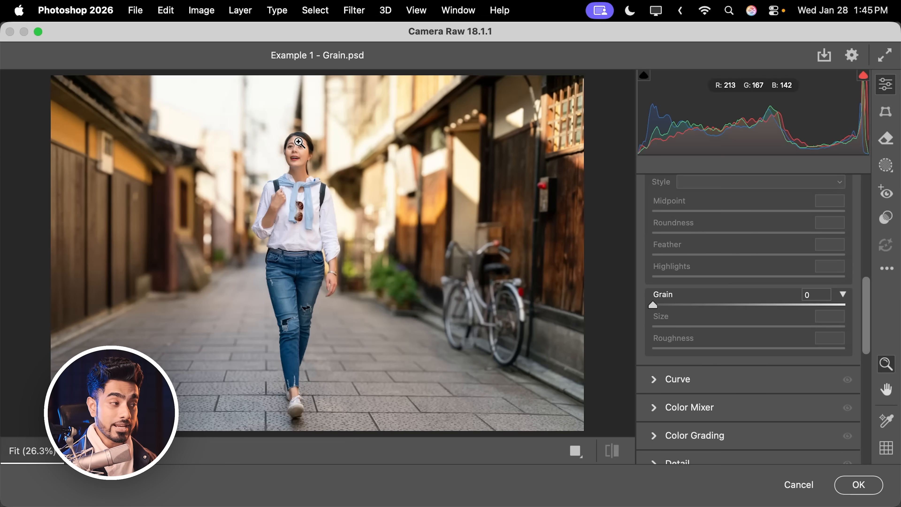
pyautogui.click(299, 142)
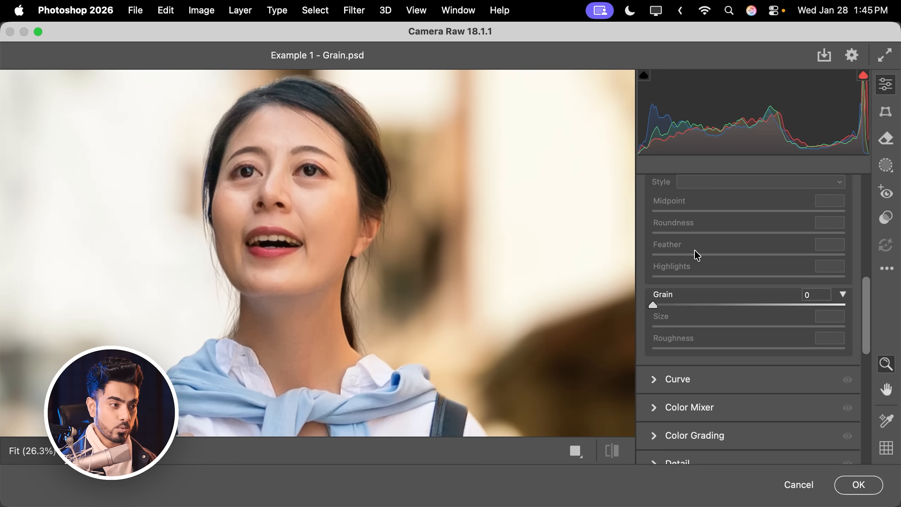
# Set the Camera Raw Grain to 31 and its Size to 36, and apply the filter to the stamped layer.
pyautogui.moveTo(657, 309); pyautogui.dragTo(812, 303)
pyautogui.moveTo(703, 327); pyautogui.dragTo(773, 327)
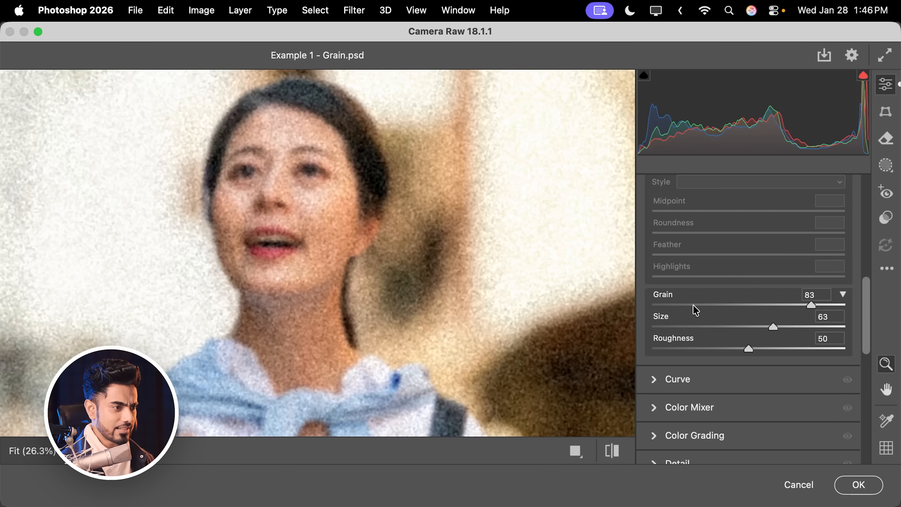
pyautogui.click(704, 305)
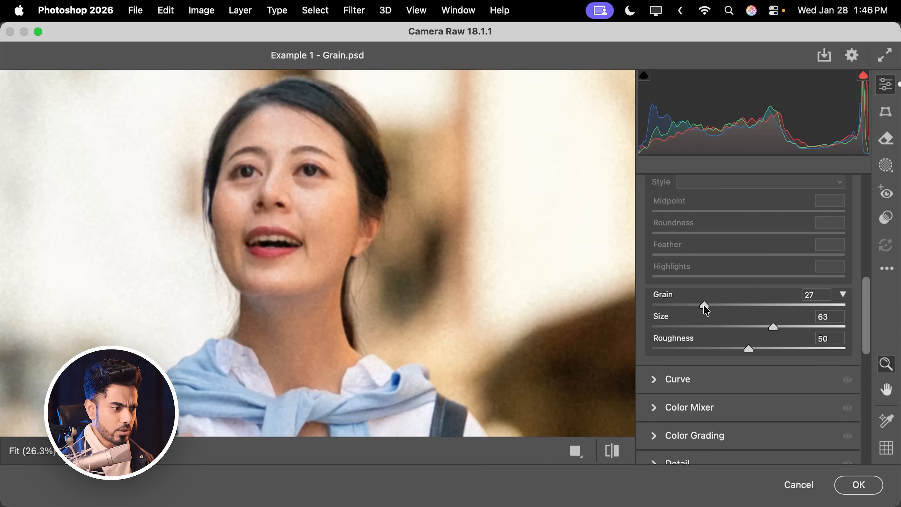
pyautogui.moveTo(767, 329); pyautogui.dragTo(721, 329)
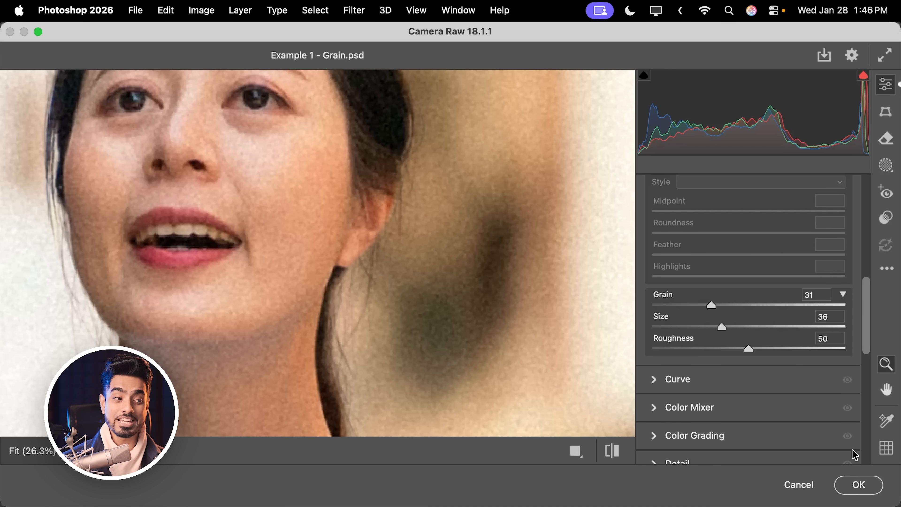
pyautogui.click(857, 489)
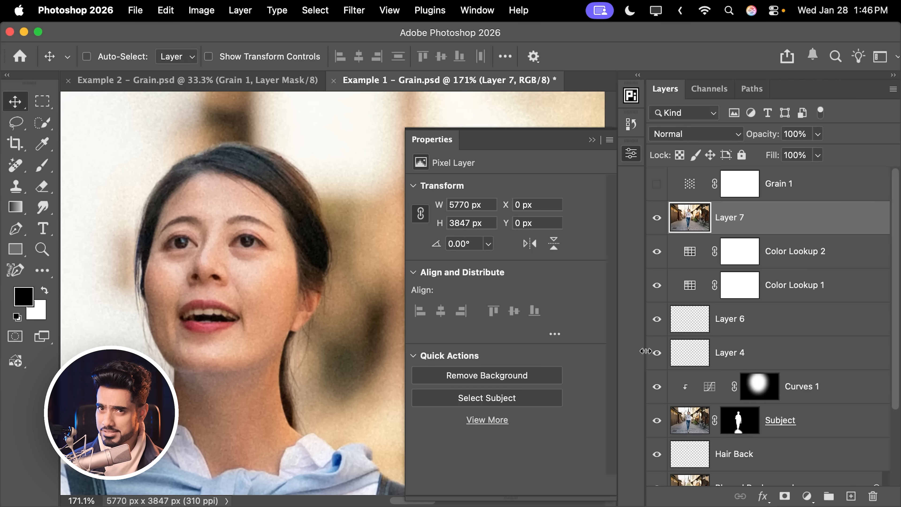
# Hide the filtered Layer 7, show the Grain 1 adjustment layer again and select its adjustment.
pyautogui.click(656, 217)
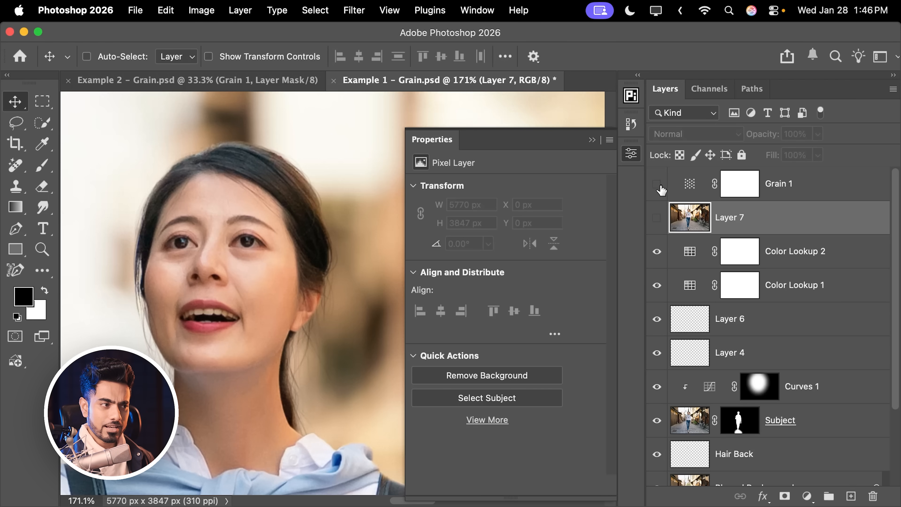
pyautogui.click(657, 184)
pyautogui.click(686, 184)
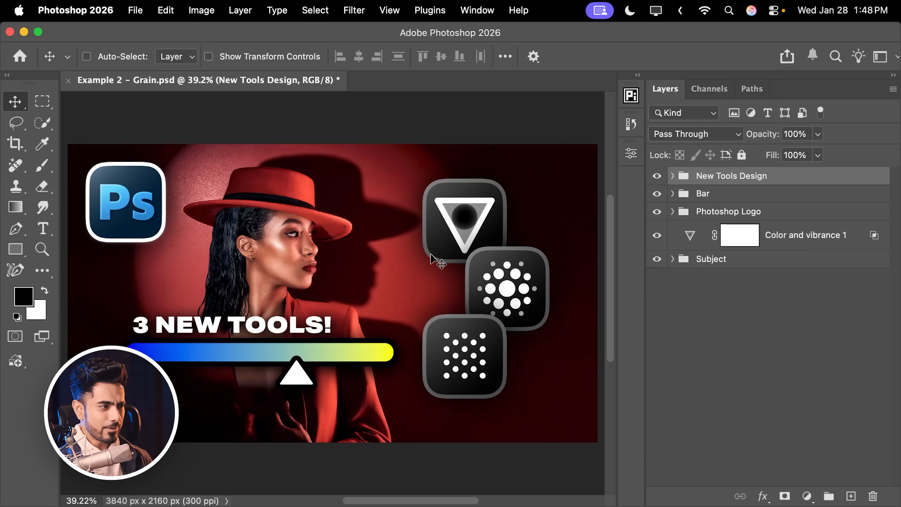
# Check the New Tools Design group by hiding and showing it, and add a Grain adjustment layer above it.
pyautogui.click(656, 176)
pyautogui.click(657, 176)
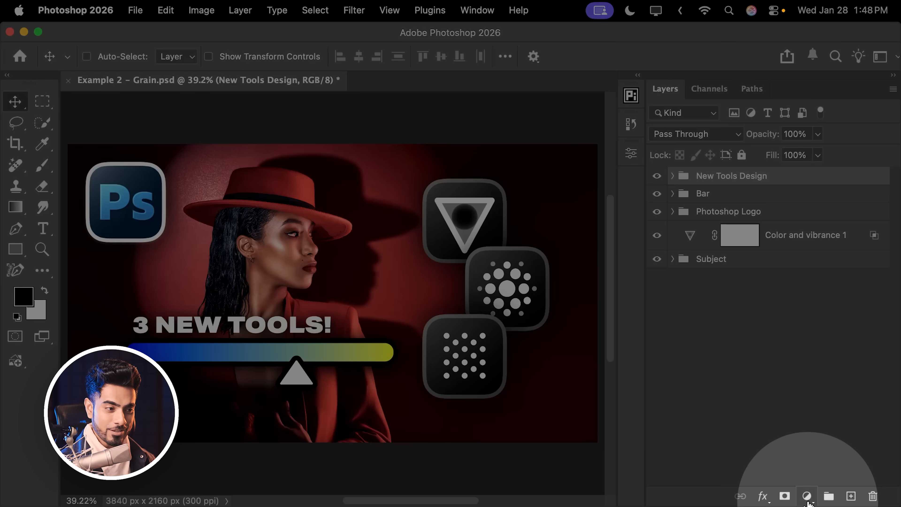
pyautogui.click(806, 496)
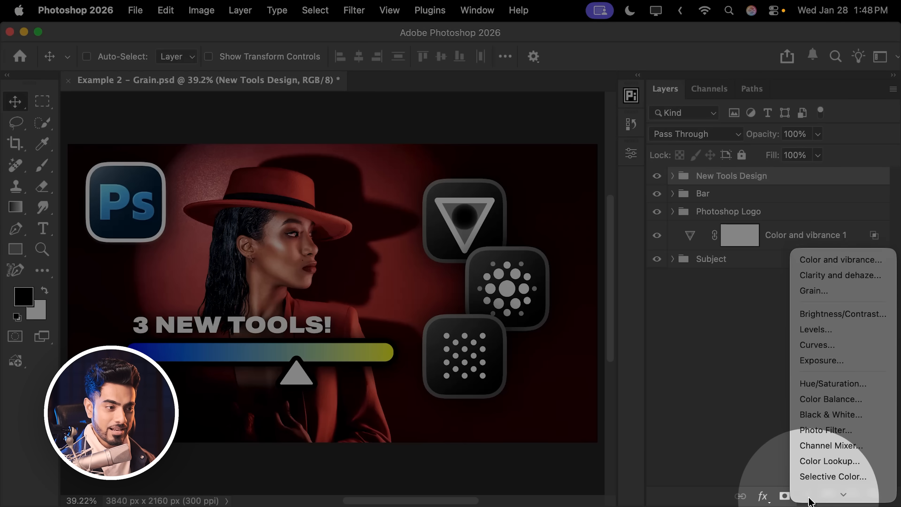
pyautogui.click(822, 278)
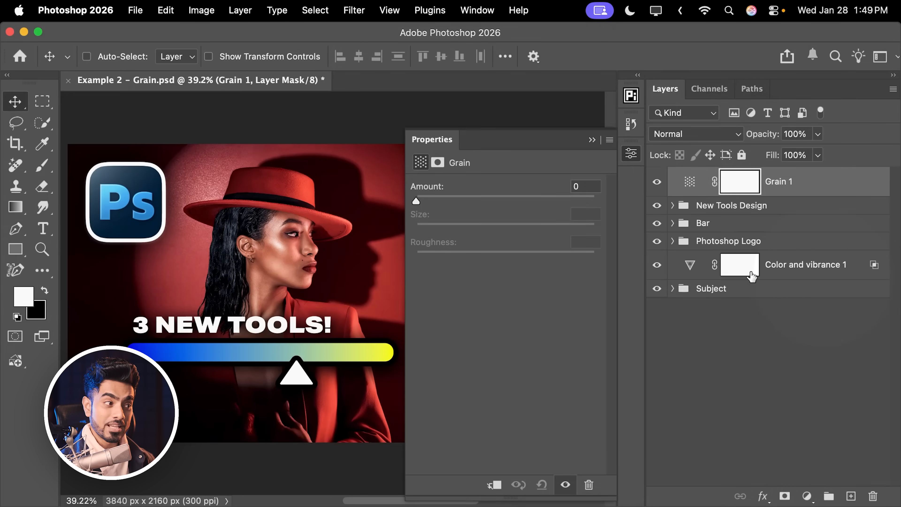
# Set the new Grain adjustment to Amount 28 and Size 68, judging the effect on the tool icons.
pyautogui.moveTo(484, 273); pyautogui.dragTo(348, 257)
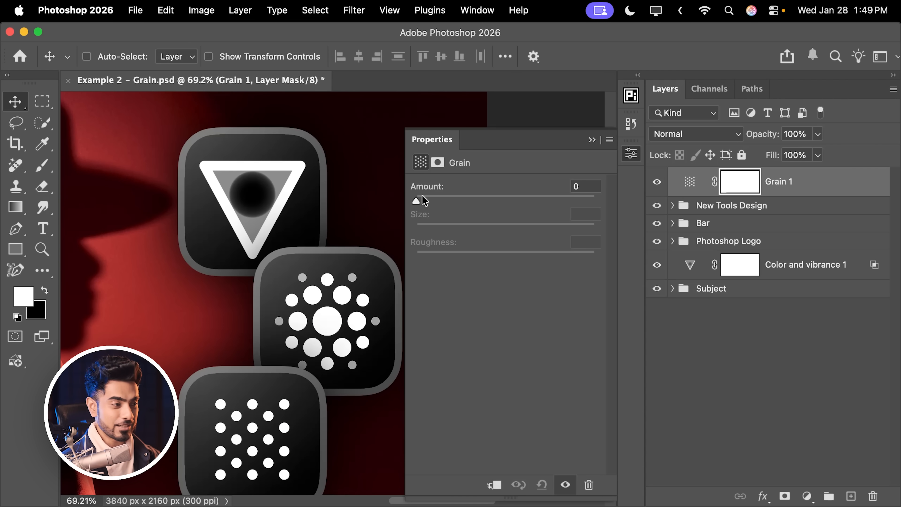
pyautogui.moveTo(421, 202); pyautogui.dragTo(474, 201)
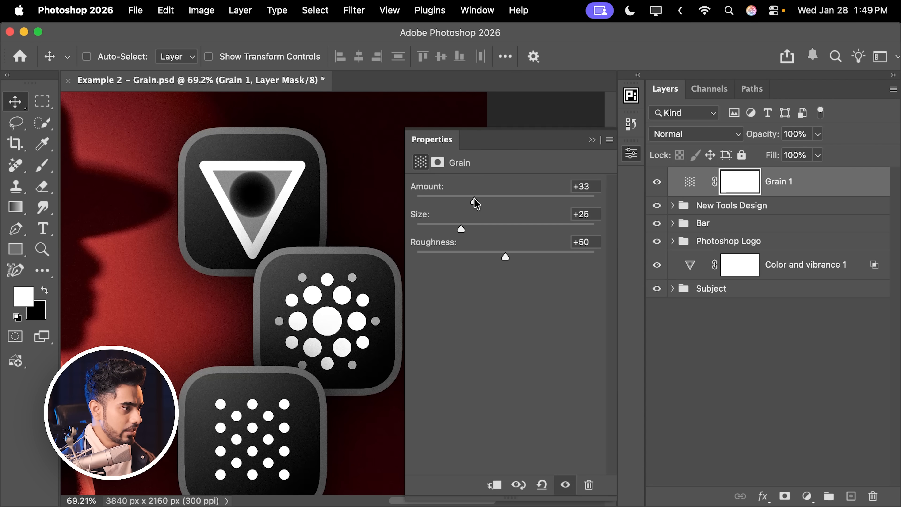
pyautogui.scroll(5, 272, 165)
pyautogui.moveTo(271, 165); pyautogui.dragTo(285, 196)
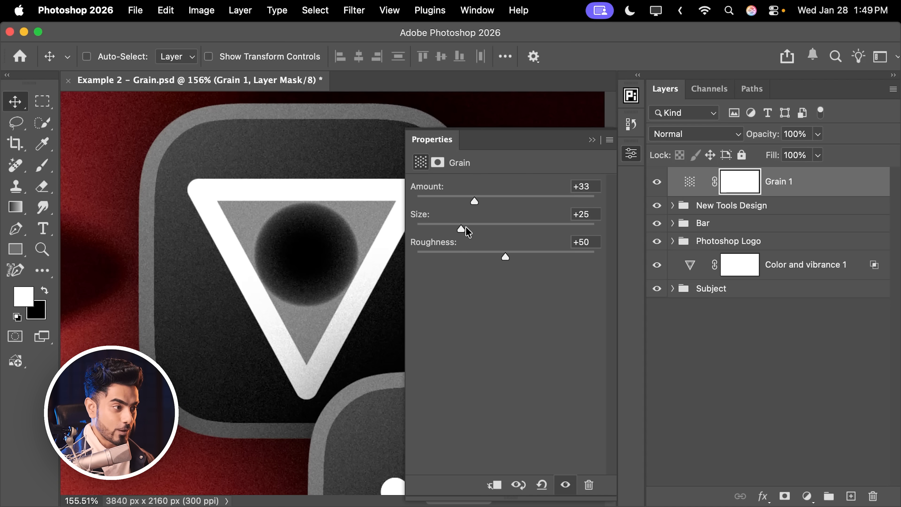
pyautogui.moveTo(461, 228); pyautogui.dragTo(537, 232)
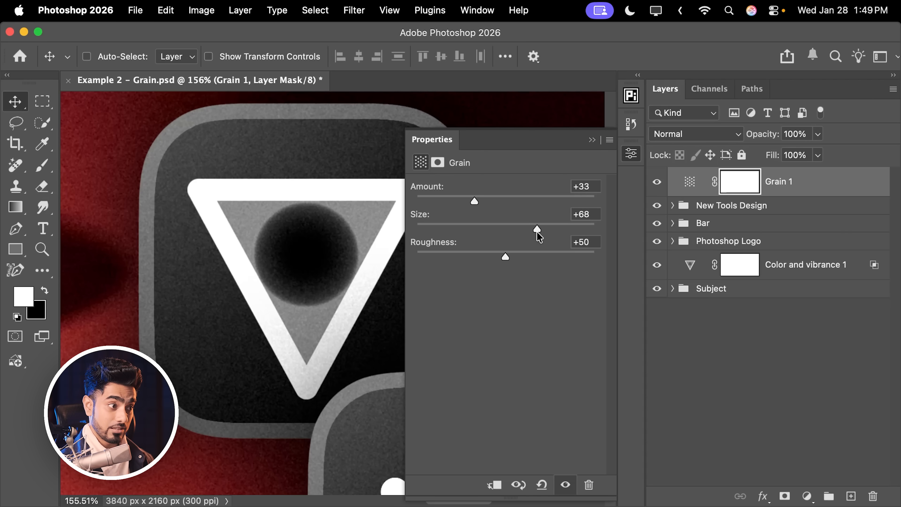
pyautogui.moveTo(484, 202); pyautogui.dragTo(465, 203)
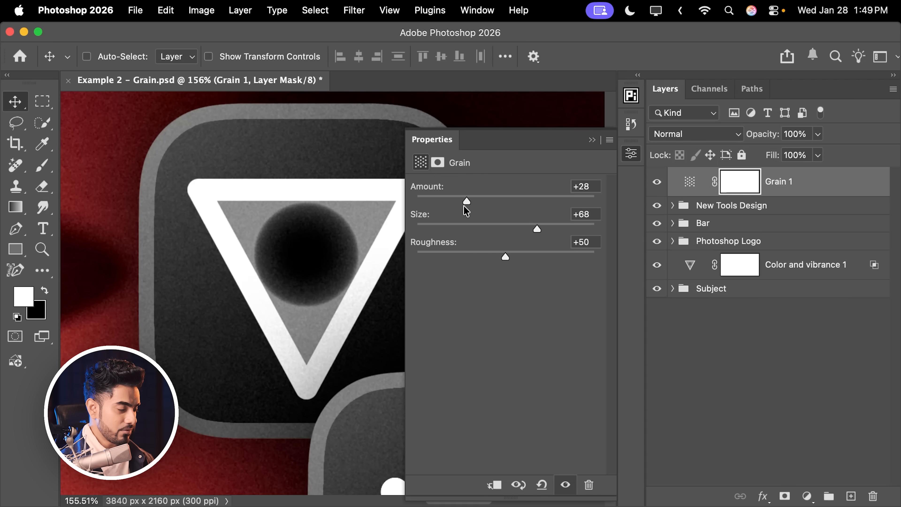
# Inspect the grain around the icons with the New Tools Design group hidden and shown, and clip Grain 1 to that group.
pyautogui.scroll(-5, 295, 227)
pyautogui.moveTo(291, 263); pyautogui.dragTo(299, 243)
pyautogui.moveTo(153, 188); pyautogui.dragTo(223, 236)
pyautogui.scroll(1, 223, 236)
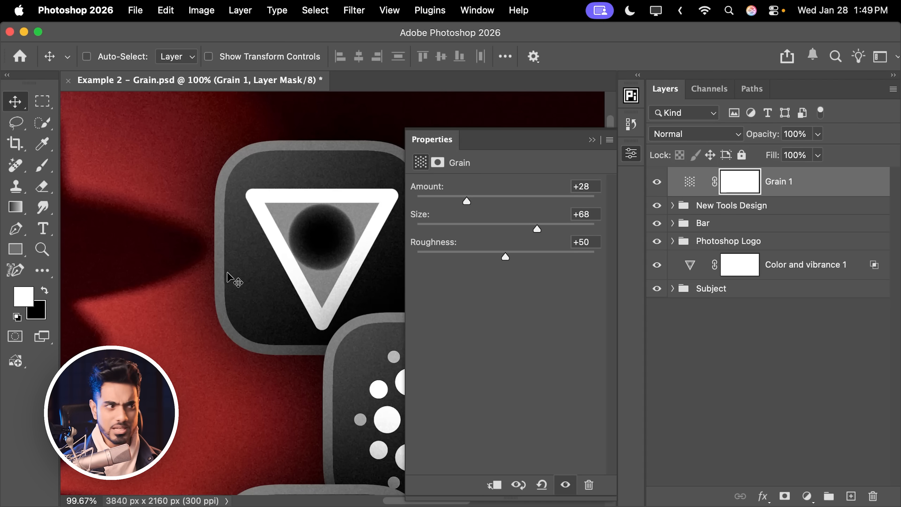
pyautogui.click(656, 205)
pyautogui.click(656, 206)
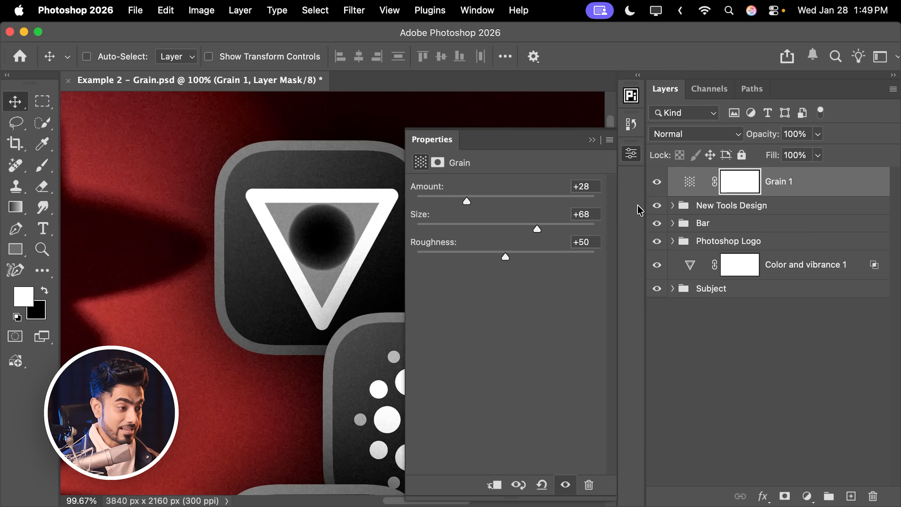
pyautogui.click(494, 485)
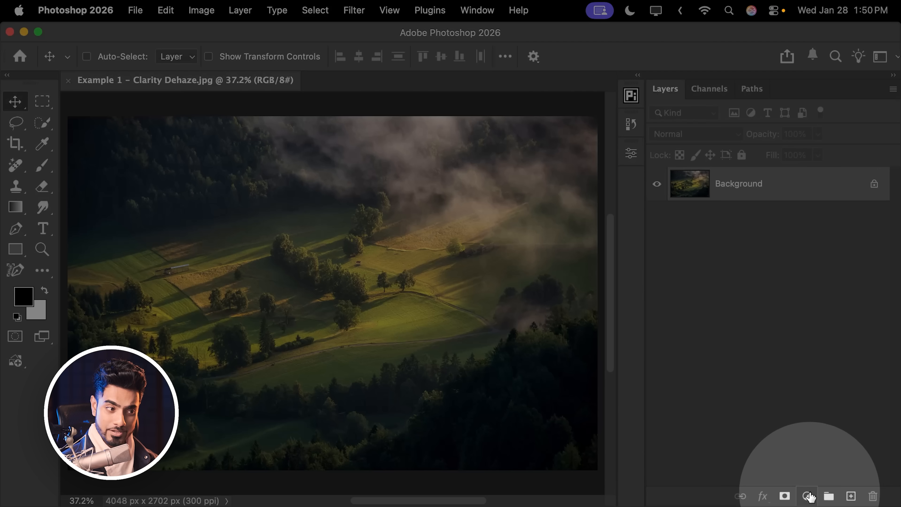
# Add a Clarity and dehaze adjustment layer over the landscape photo and increase both Dehaze and Clarity.
pyautogui.click(806, 495)
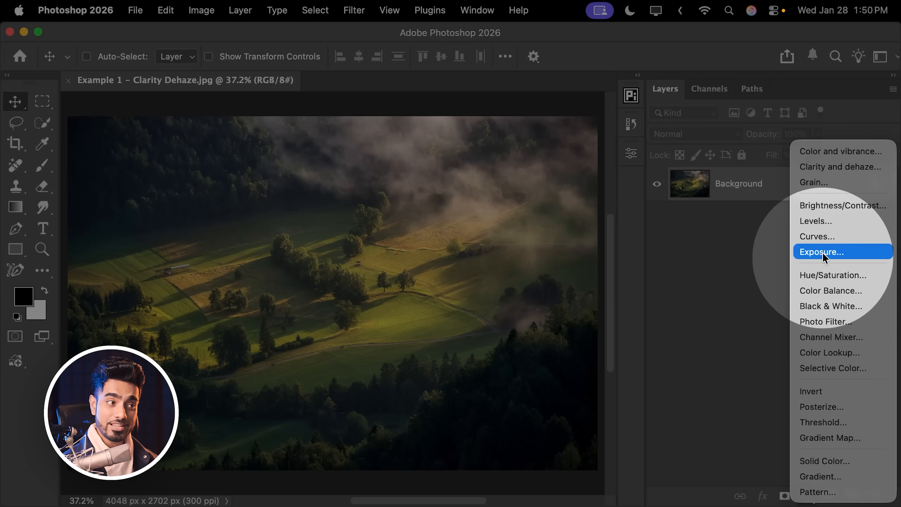
pyautogui.click(836, 169)
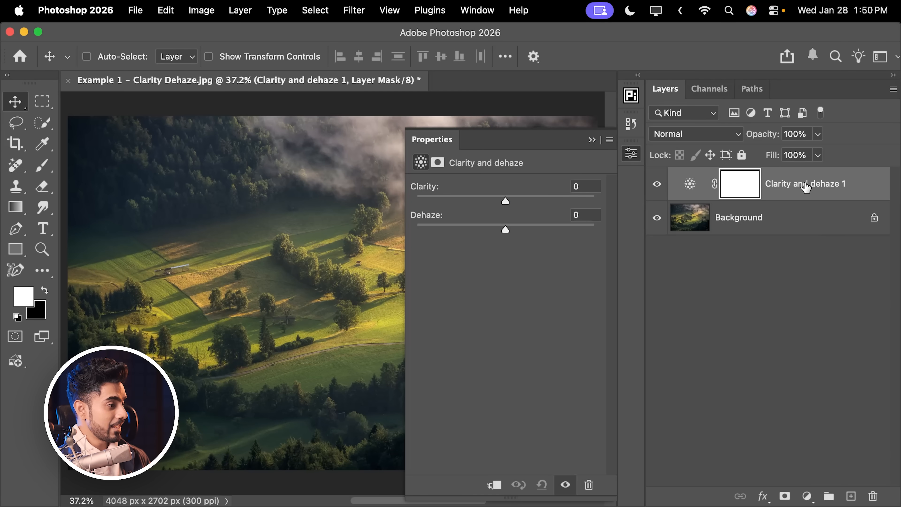
pyautogui.hscroll(5, 268, 243)
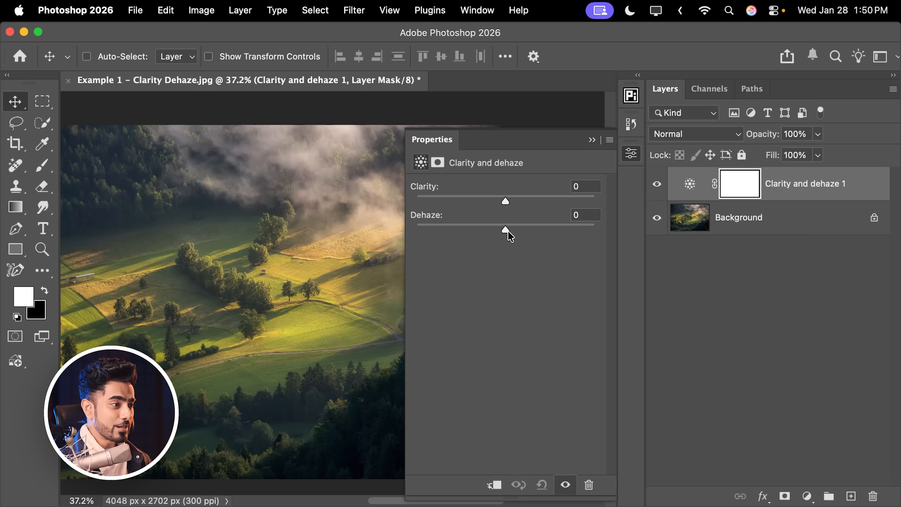
pyautogui.moveTo(507, 229); pyautogui.dragTo(544, 226)
pyautogui.moveTo(506, 200); pyautogui.dragTo(548, 229)
pyautogui.click(592, 140)
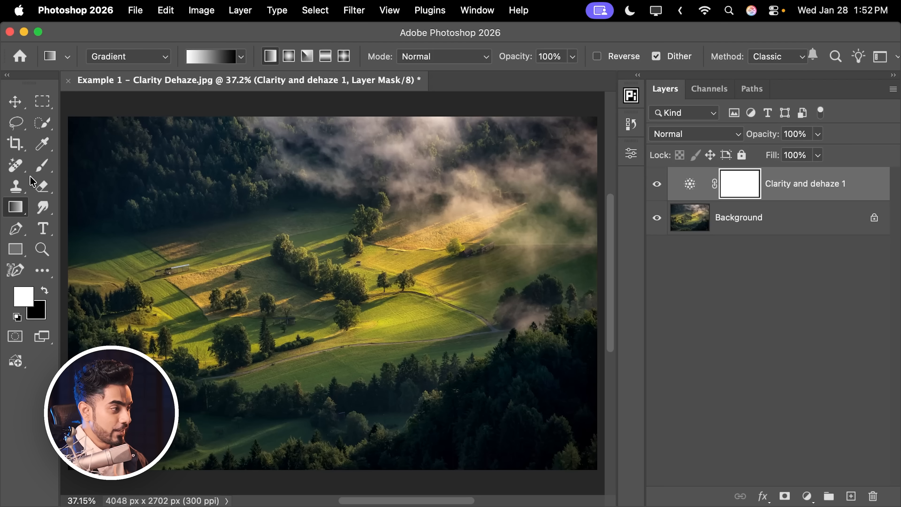
# Draw a vertical white-to-black linear gradient on the Clarity and dehaze mask, running from mid-image to below the photo, and fit the image in view.
pyautogui.click(18, 106)
pyautogui.click(19, 208)
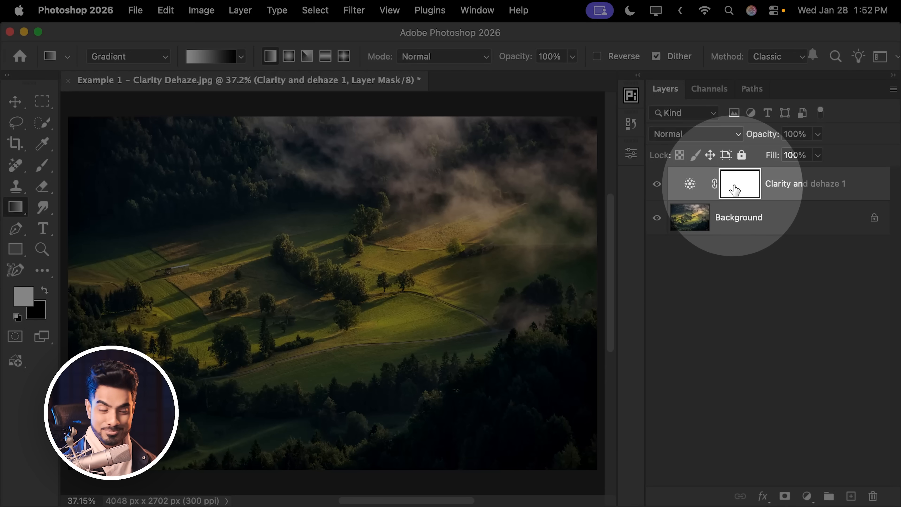
pyautogui.moveTo(350, 259); pyautogui.dragTo(342, 435)
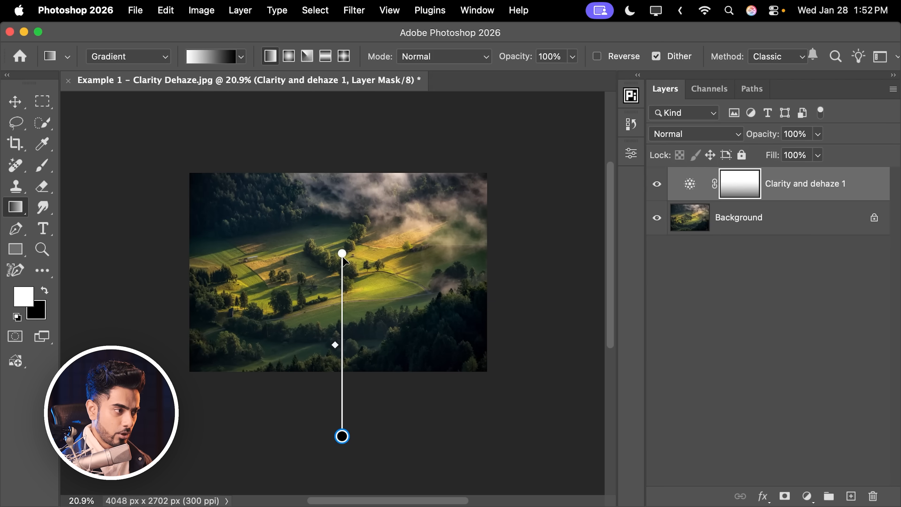
pyautogui.moveTo(342, 256); pyautogui.dragTo(341, 289)
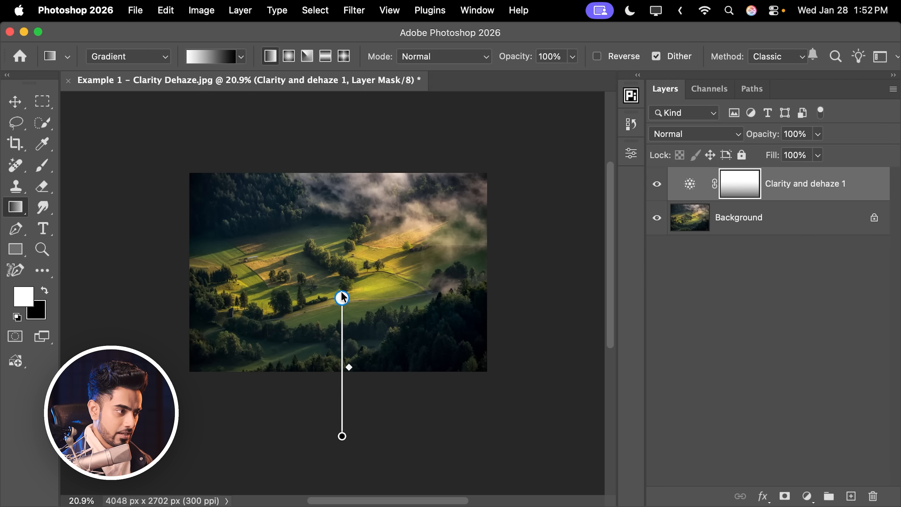
pyautogui.click(741, 227)
pyautogui.press('super+0')
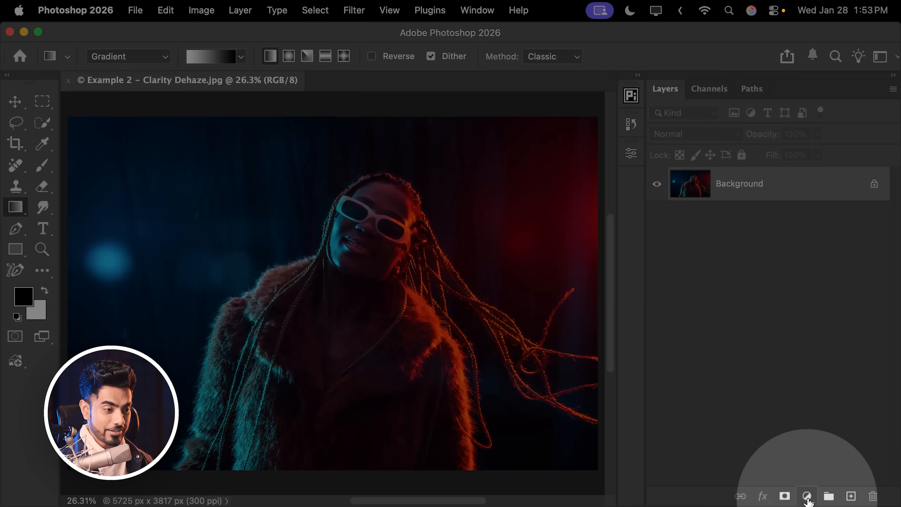
# Add a Clarity and dehaze adjustment layer over the portrait photo and set Clarity to +100.
pyautogui.click(808, 496)
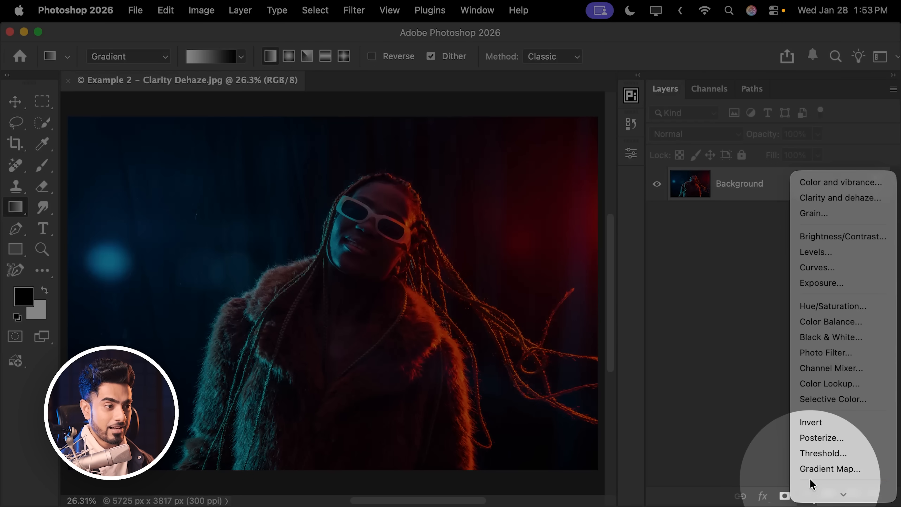
pyautogui.click(821, 197)
pyautogui.moveTo(288, 223); pyautogui.dragTo(196, 229)
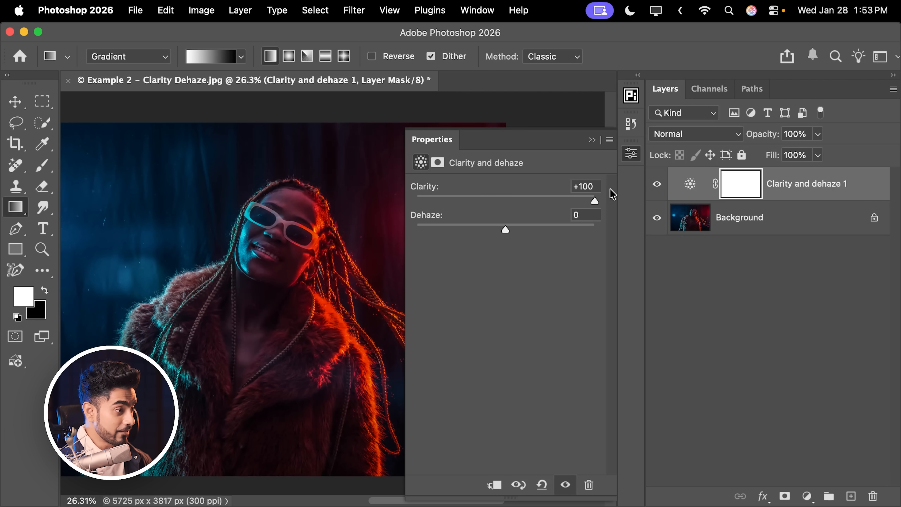
pyautogui.click(592, 139)
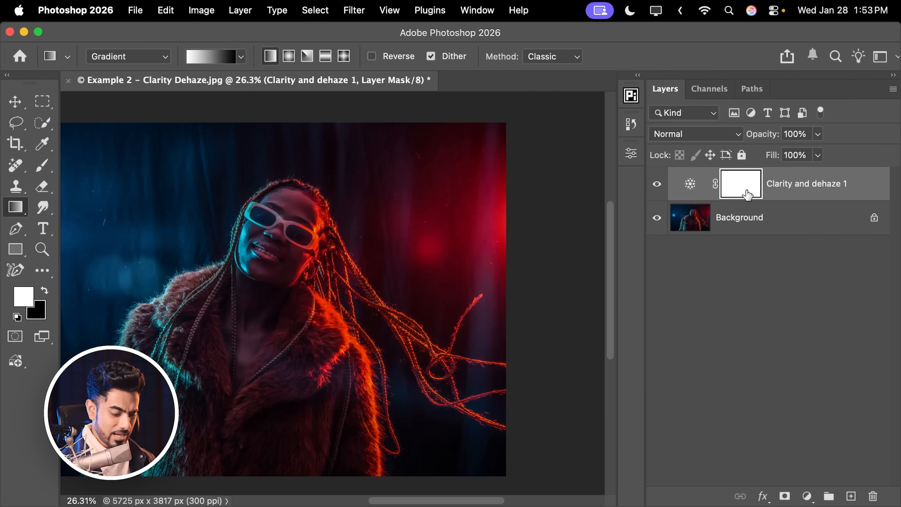
# Invert the adjustment's mask to black and paint white with a large soft brush over the woman's face and upper body.
pyautogui.press('super+i')
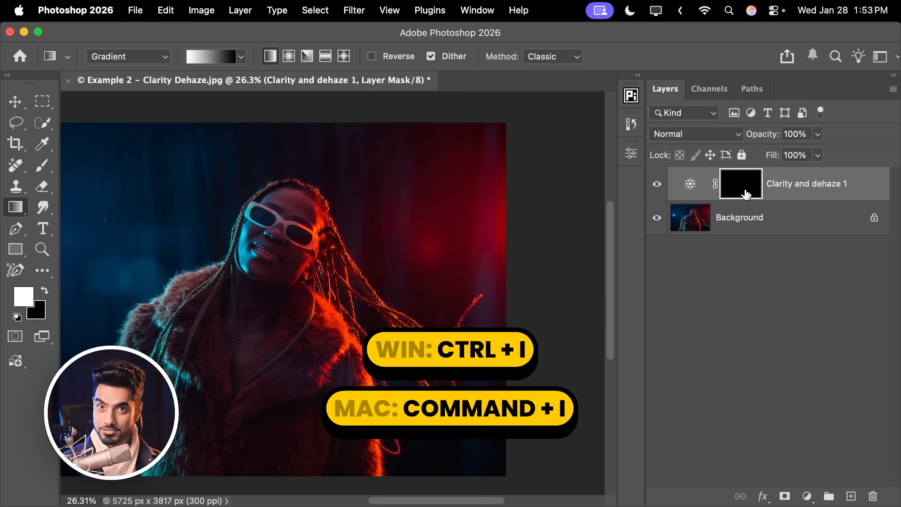
pyautogui.press('b')
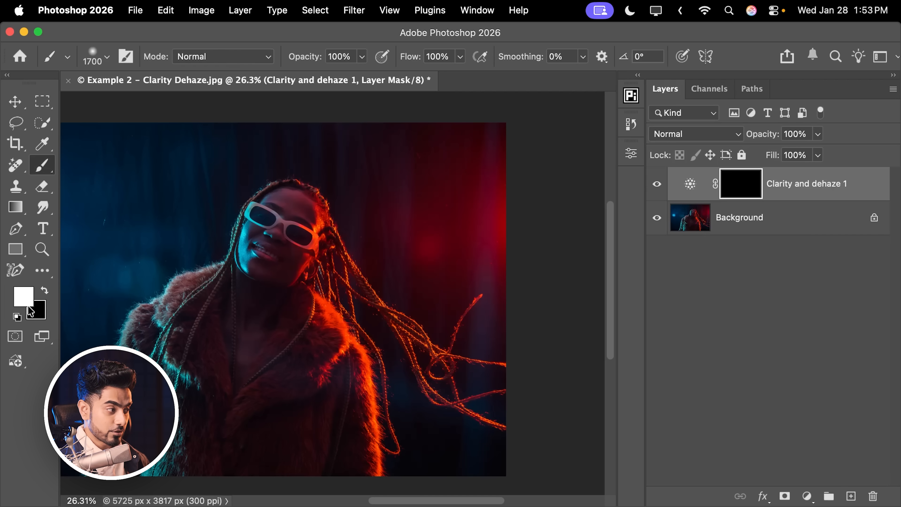
pyautogui.press('[')
pyautogui.press('[')
pyautogui.press('[')
pyautogui.press('[')
pyautogui.press('[')
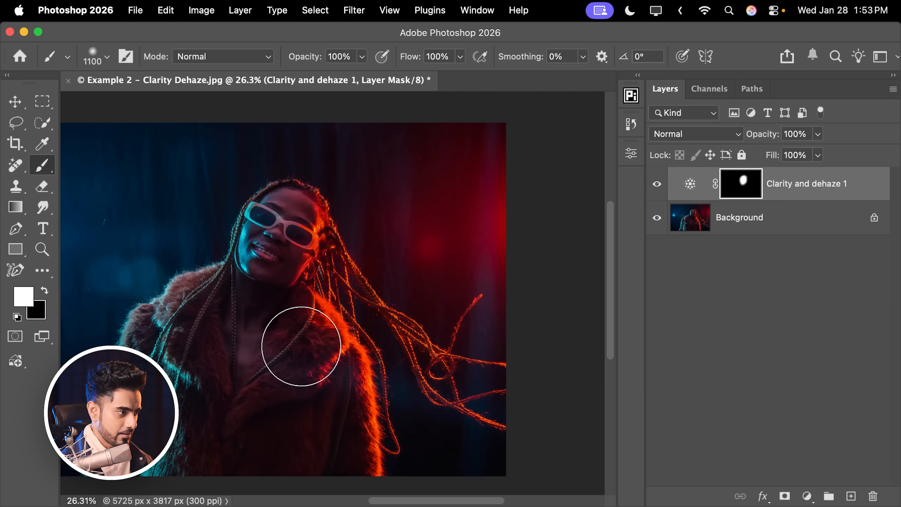
pyautogui.press(']')
pyautogui.press(']')
pyautogui.moveTo(278, 328)
pyautogui.mouseDown()
pyautogui.moveTo(270, 296)
pyautogui.moveTo(255, 313)
pyautogui.moveTo(262, 321)
pyautogui.mouseUp()
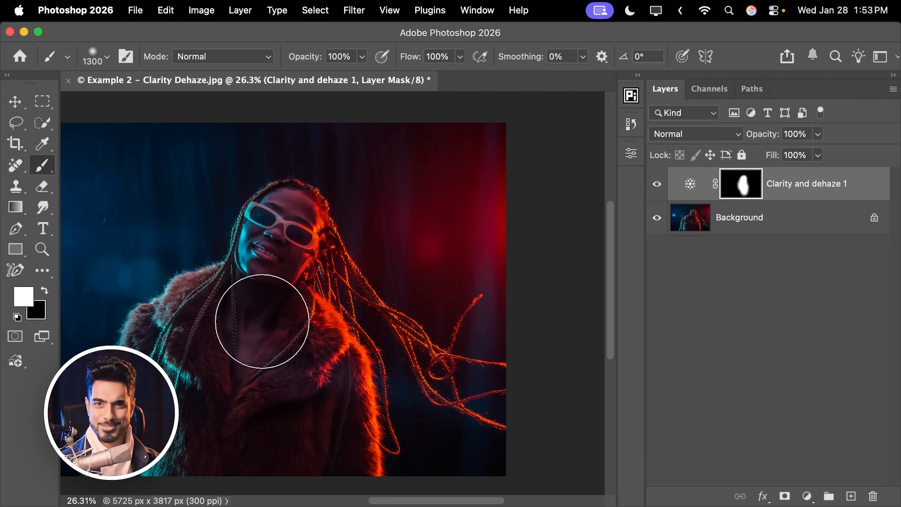
pyautogui.hscroll(-5, 267, 328)
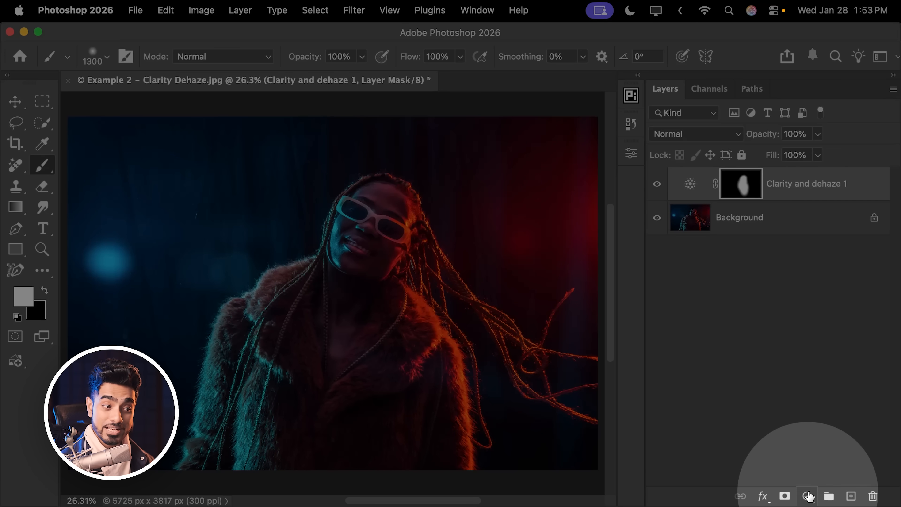
# Add a second Clarity and dehaze layer, replace its mask with a copy of the first layer's mask, and invert that copy.
pyautogui.click(807, 496)
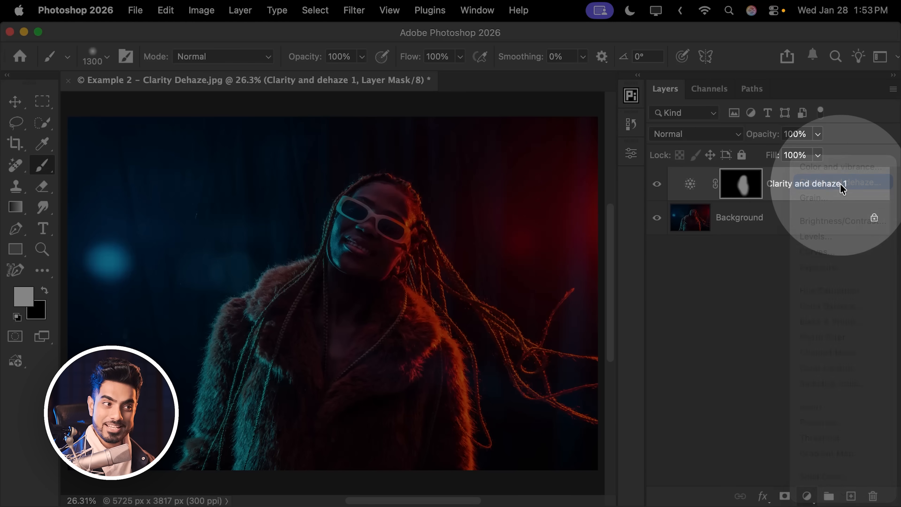
pyautogui.click(841, 185)
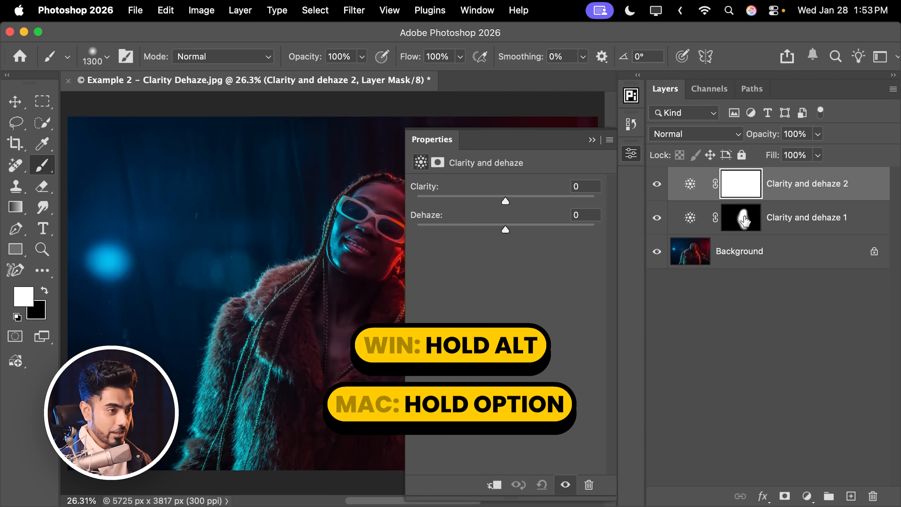
pyautogui.moveTo(743, 222)
pyautogui.mouseDown()
pyautogui.moveTo(741, 238)
pyautogui.moveTo(742, 193)
pyautogui.moveTo(739, 205)
pyautogui.mouseUp()
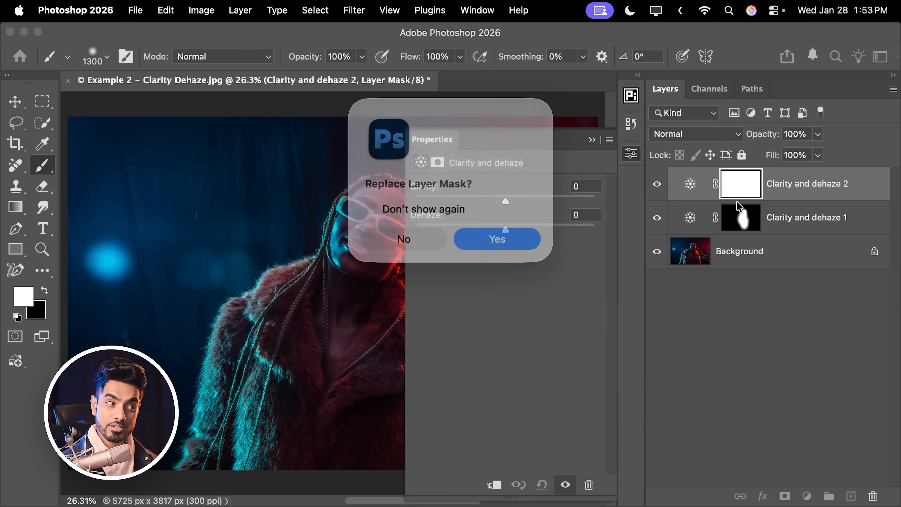
pyautogui.click(489, 233)
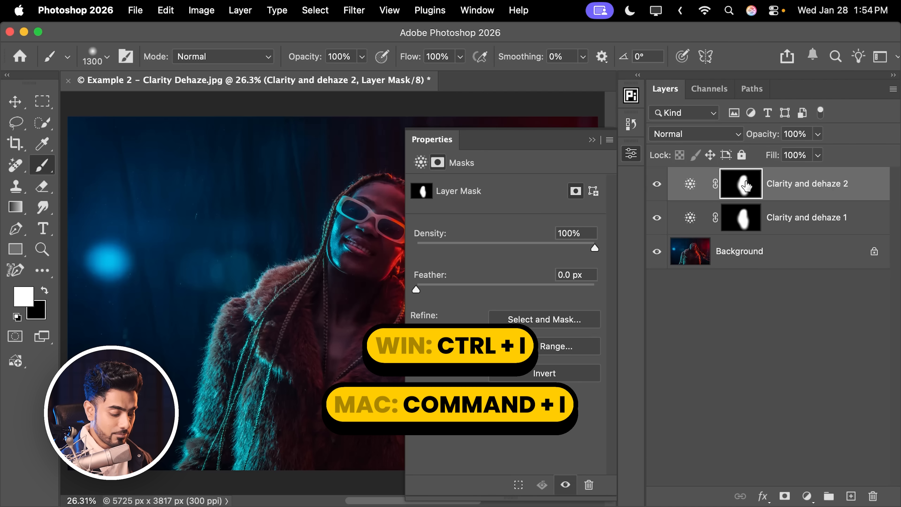
pyautogui.press('super+i')
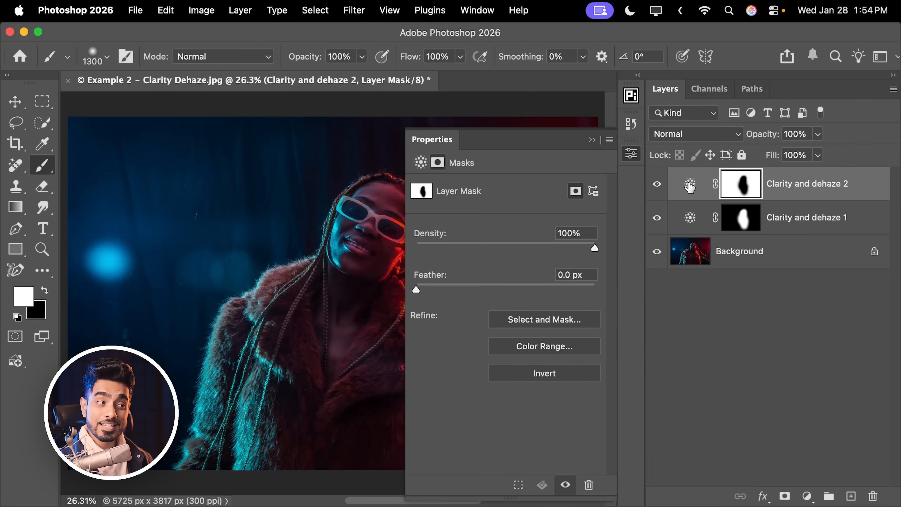
# Set Dehaze to -76 on the upper Clarity and dehaze layer and fit the image in view.
pyautogui.click(691, 193)
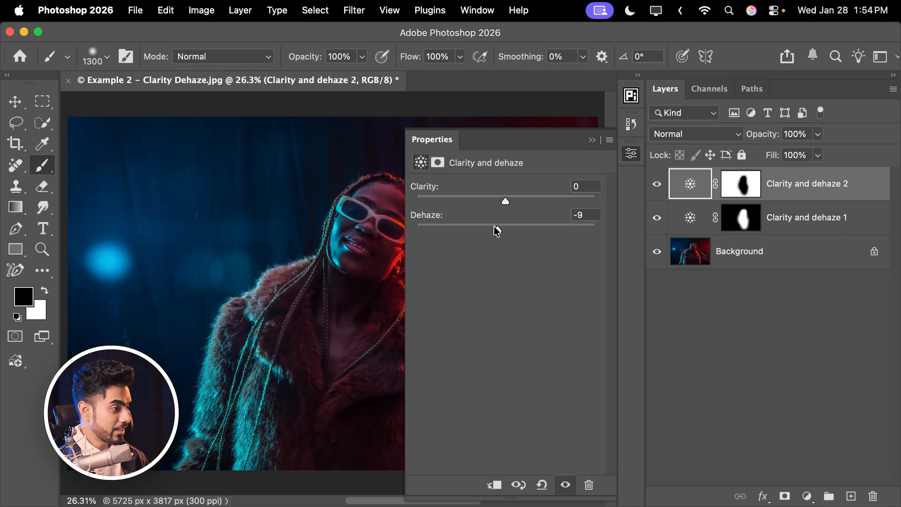
pyautogui.moveTo(497, 230); pyautogui.dragTo(470, 228)
pyautogui.scroll(-5, 281, 257)
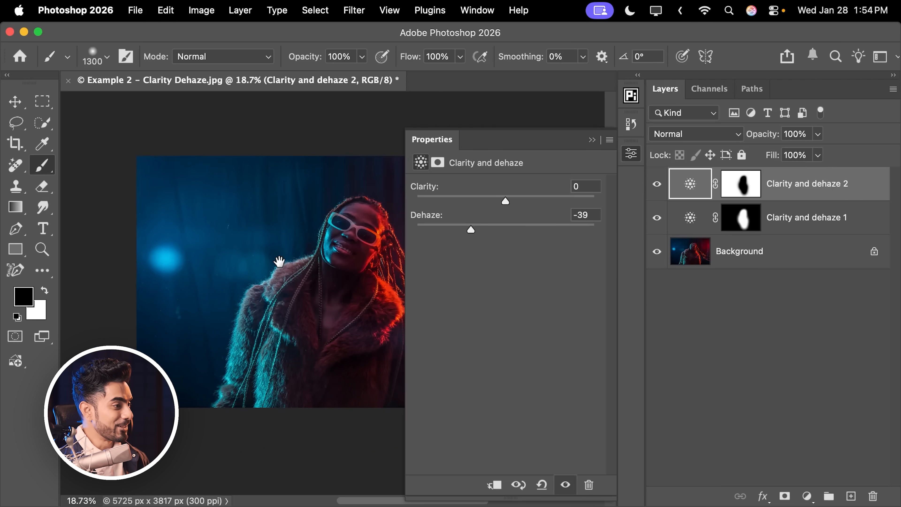
pyautogui.moveTo(292, 254); pyautogui.dragTo(270, 257)
pyautogui.moveTo(469, 228); pyautogui.dragTo(421, 231)
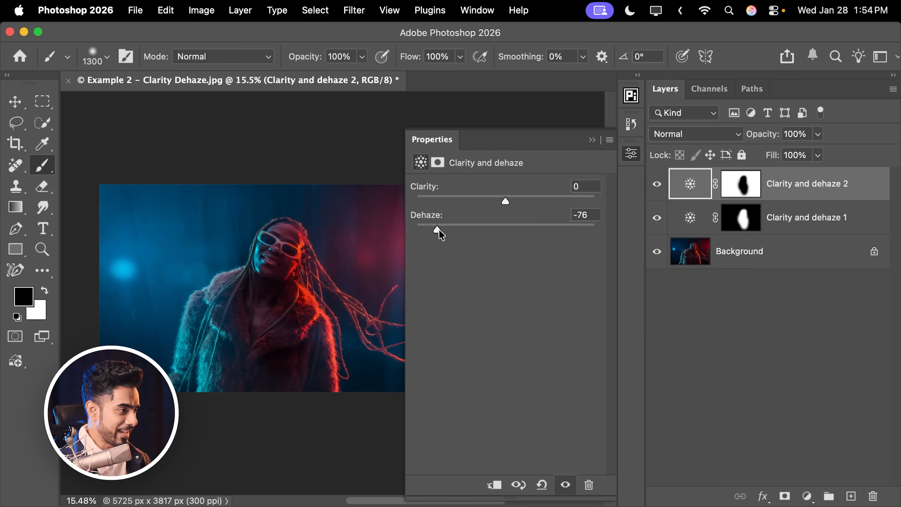
pyautogui.click(592, 140)
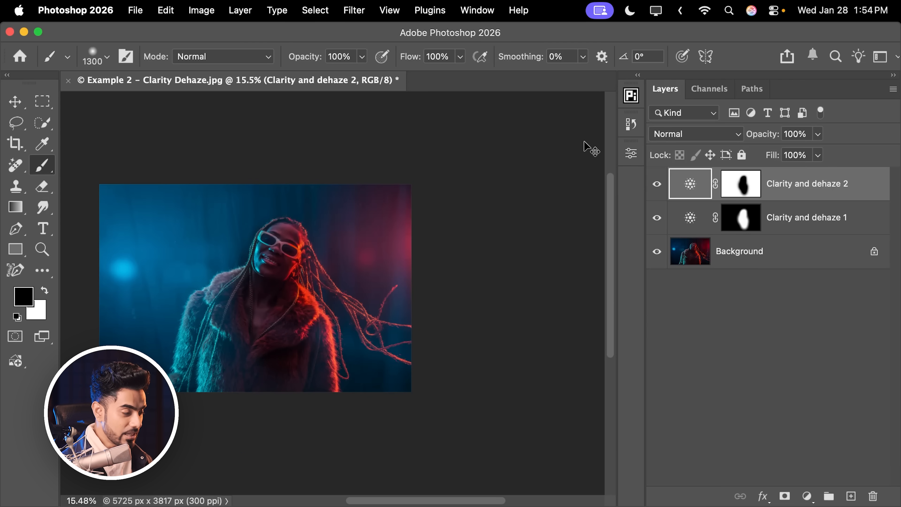
pyautogui.press('super+0')
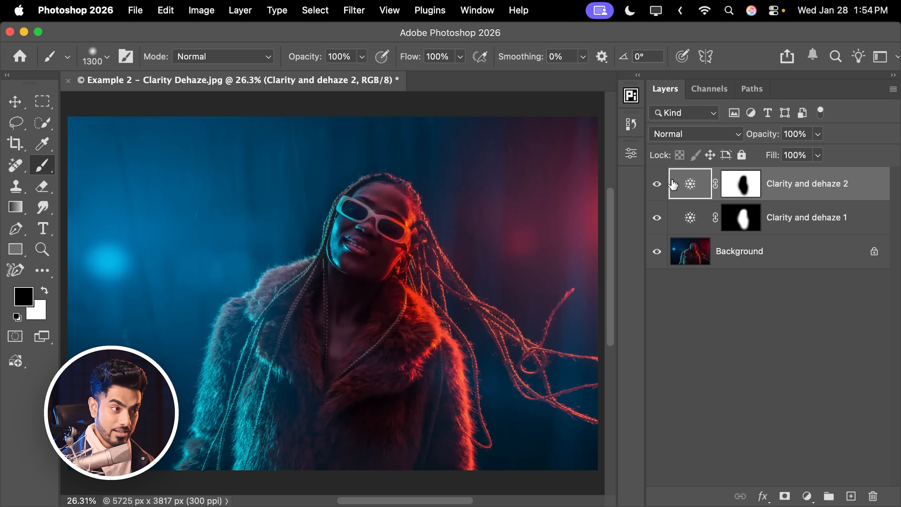
# Paint white on the upper Clarity and dehaze mask beside the woman's face and coat, enlarging the brush between strokes.
pyautogui.click(742, 192)
pyautogui.press('x')
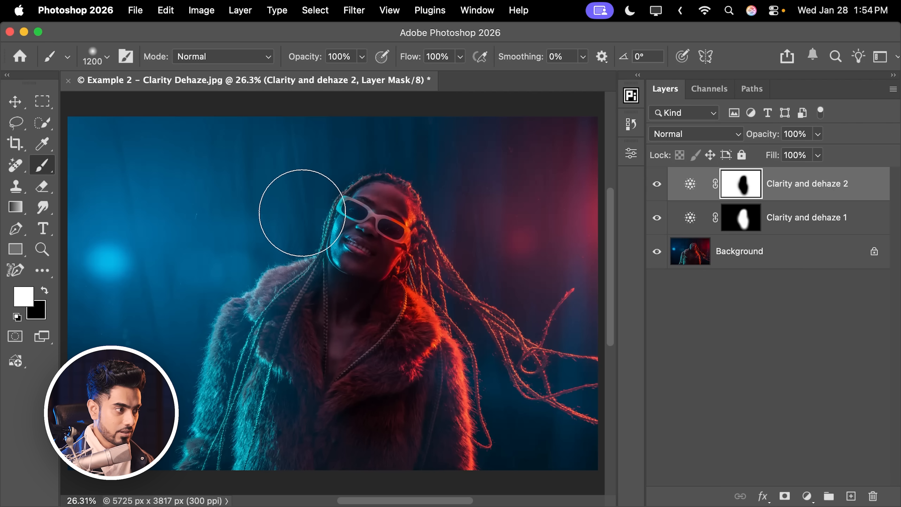
pyautogui.moveTo(286, 266); pyautogui.dragTo(288, 284)
pyautogui.press(']')
pyautogui.press(']')
pyautogui.press(']')
pyautogui.press(']')
pyautogui.click(280, 309)
pyautogui.press(']')
pyautogui.press(']')
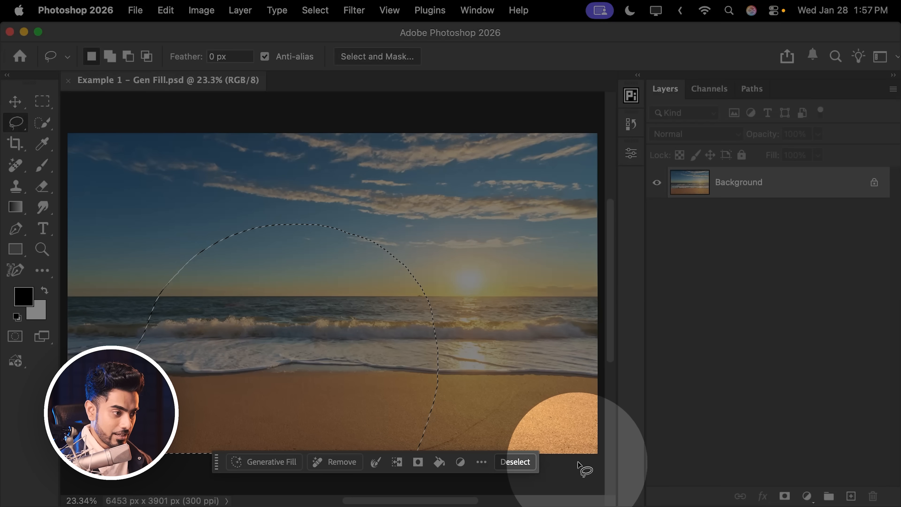
pyautogui.rightClick(575, 472)
pyautogui.click(595, 421)
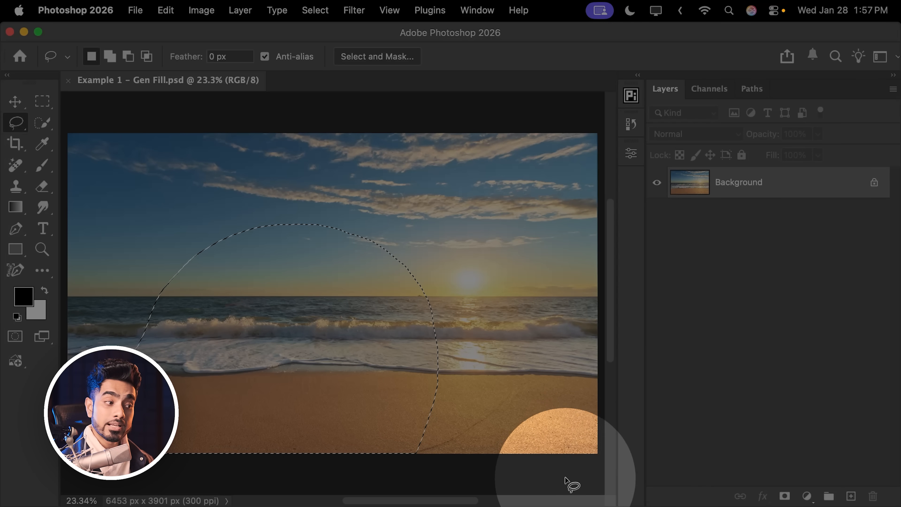
pyautogui.rightClick(567, 479)
pyautogui.click(604, 423)
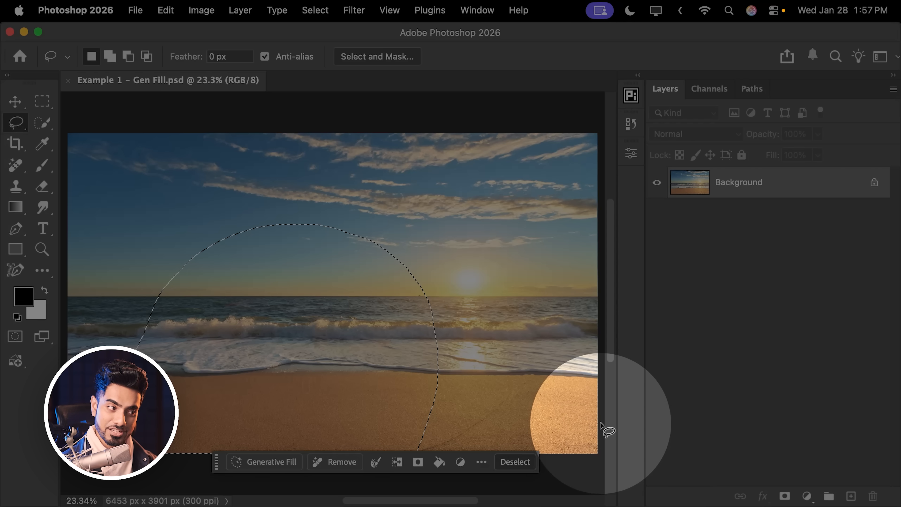
# Run Generative Fill on the beach selection with the prompt "sitting camel" and the Firefly Fill & Expand model.
pyautogui.click(260, 463)
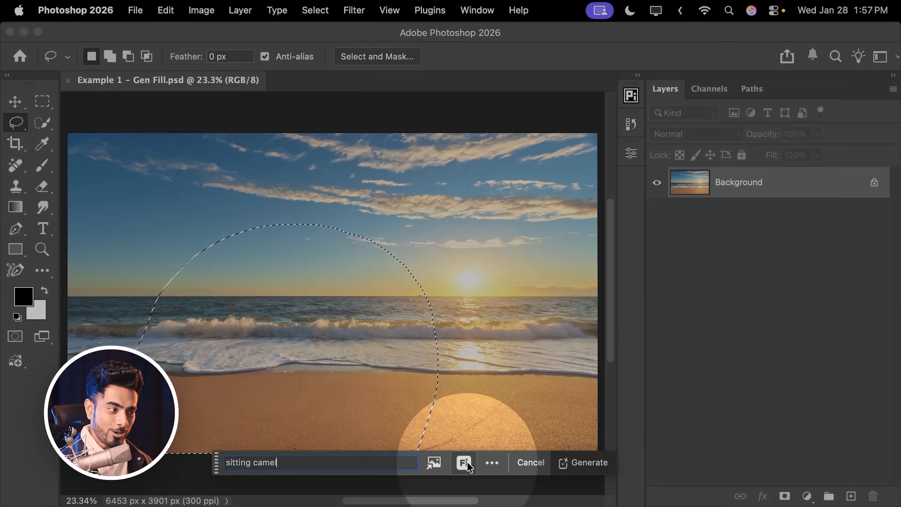
pyautogui.click(464, 462)
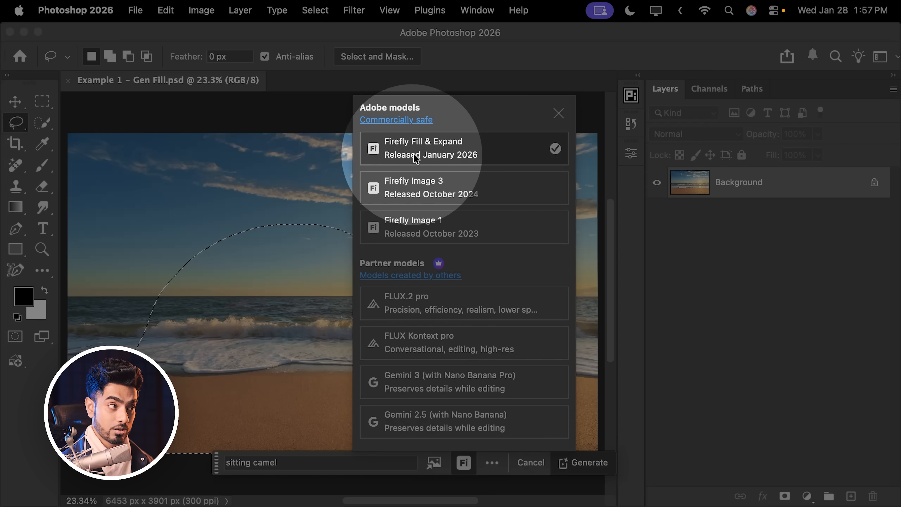
pyautogui.click(431, 147)
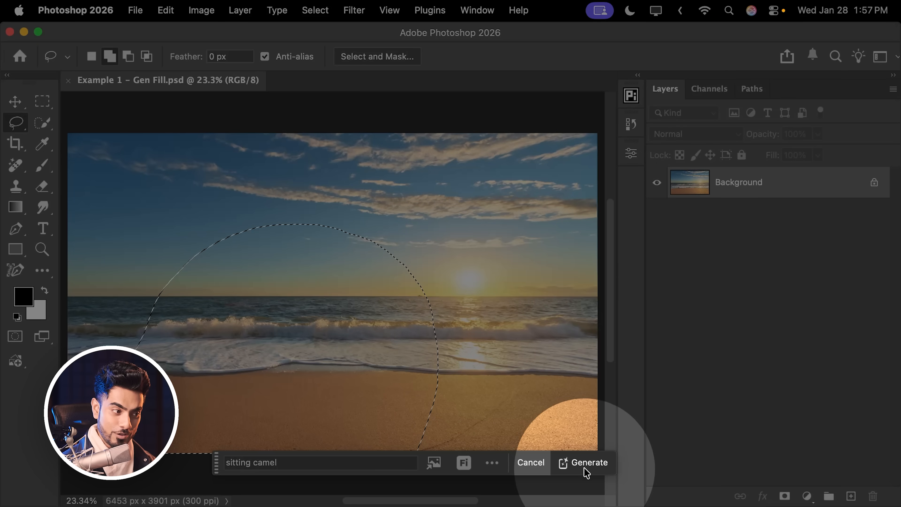
pyautogui.click(585, 468)
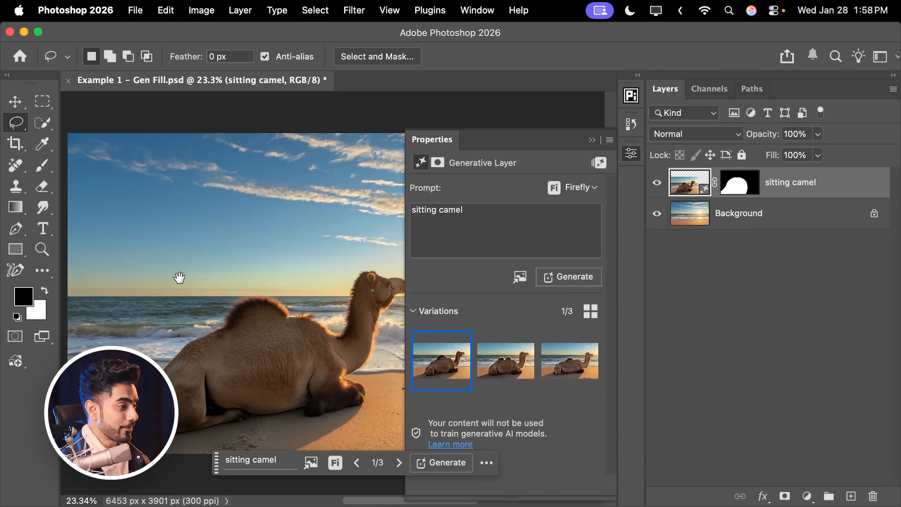
# Compare the generated camel variations, keep the second one, and inspect the camel's head up close.
pyautogui.scroll(5, 179, 278)
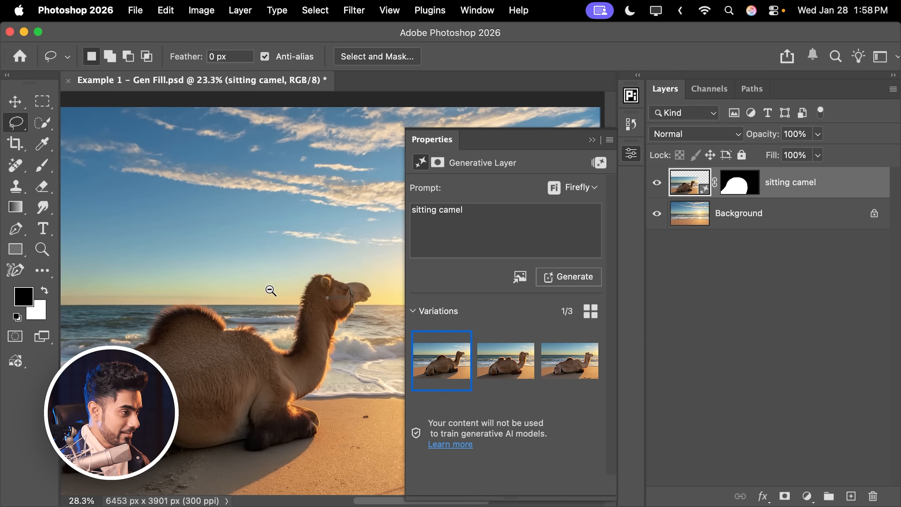
pyautogui.click(501, 358)
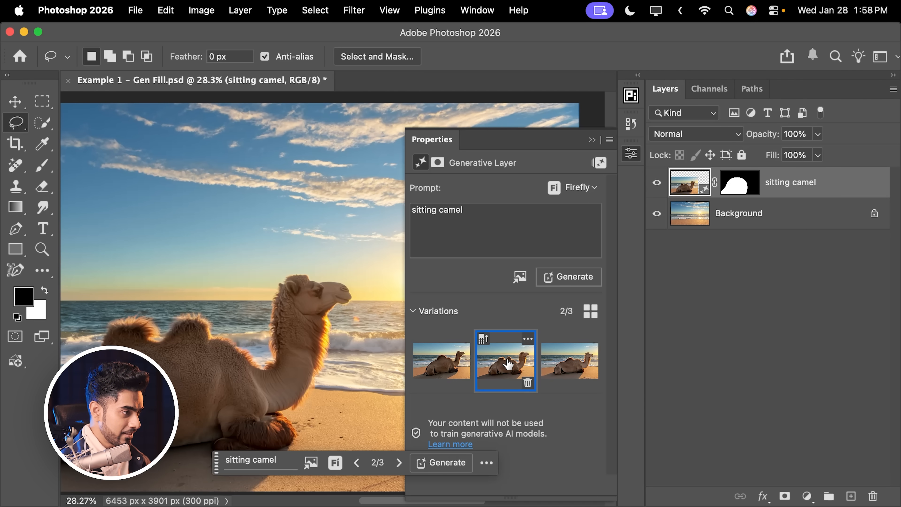
pyautogui.click(553, 369)
pyautogui.click(505, 369)
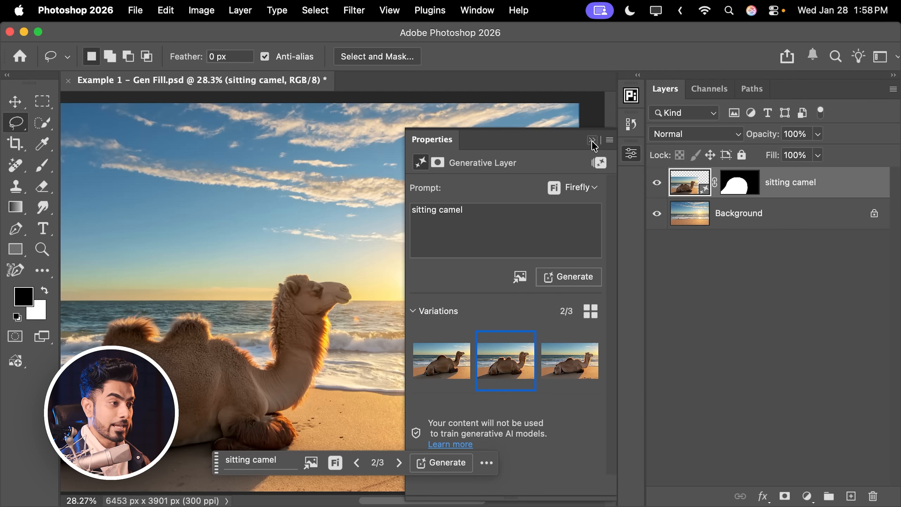
pyautogui.click(592, 140)
pyautogui.moveTo(306, 346); pyautogui.dragTo(398, 316)
pyautogui.moveTo(442, 277); pyautogui.dragTo(470, 297)
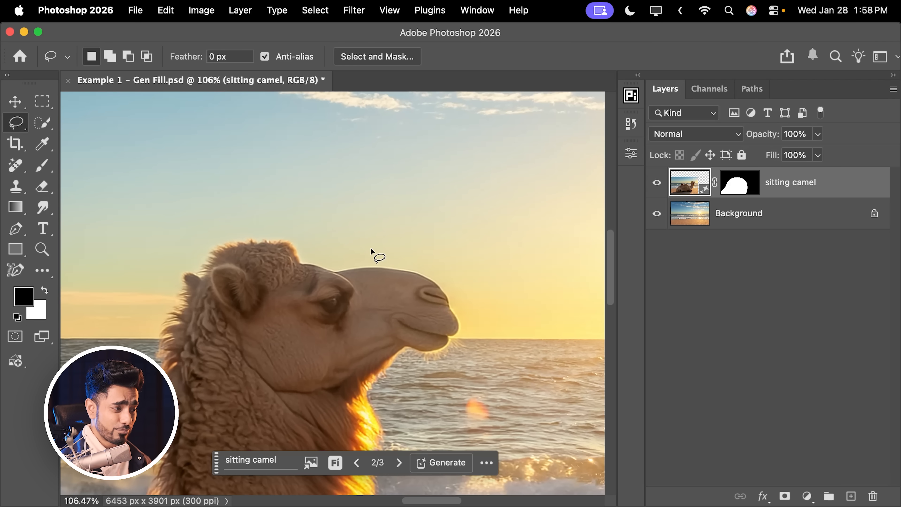
pyautogui.press('super+0')
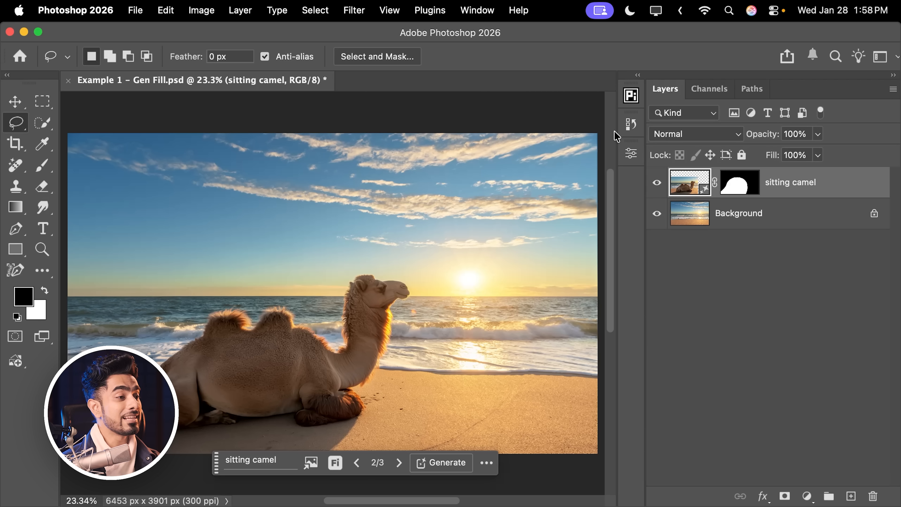
# Switch the sitting camel layer's model to Firefly Image 3, accept the compatibility warning, and generate new variations.
pyautogui.click(631, 156)
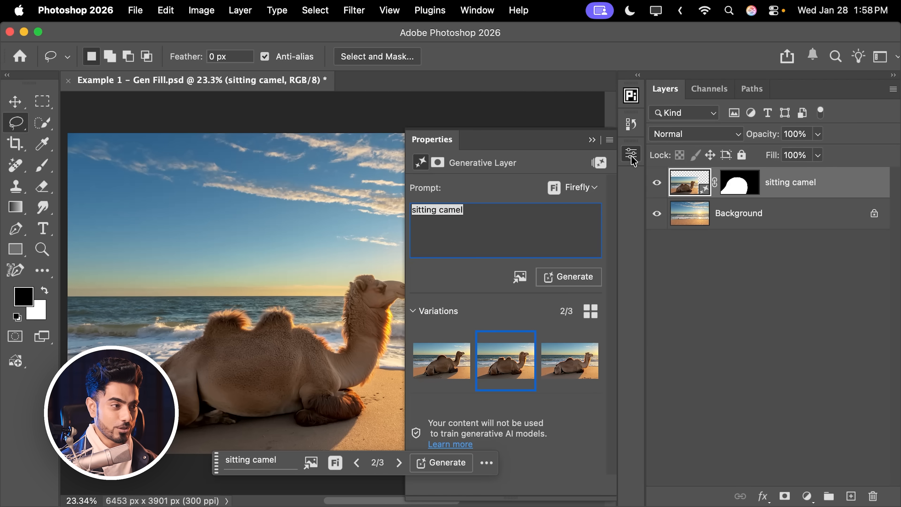
pyautogui.click(580, 189)
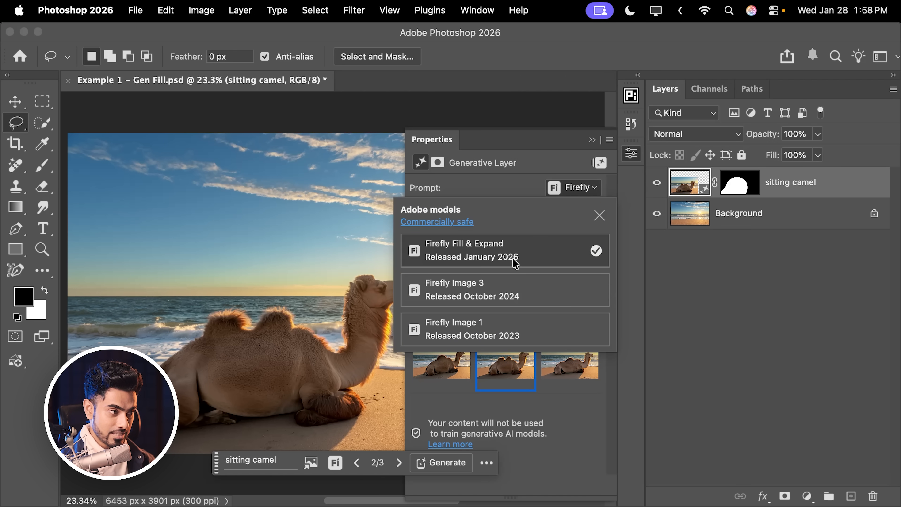
pyautogui.click(503, 299)
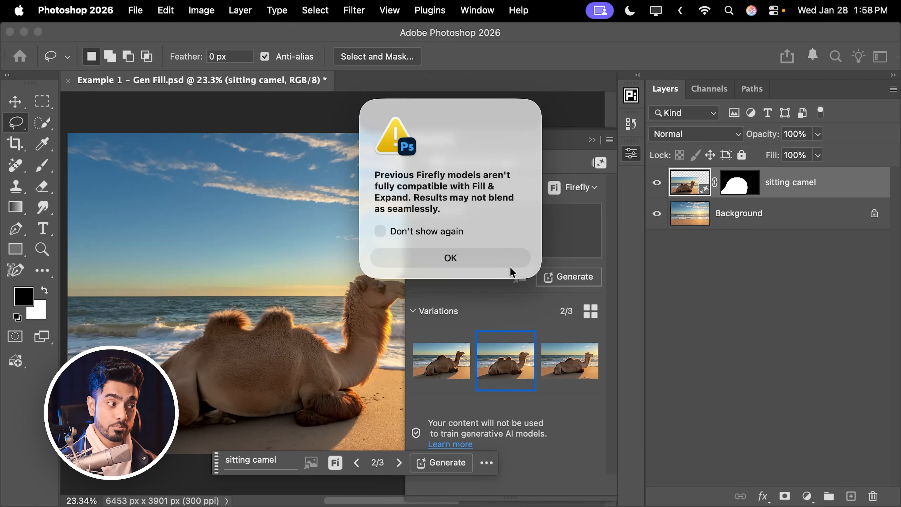
pyautogui.click(473, 261)
pyautogui.click(575, 279)
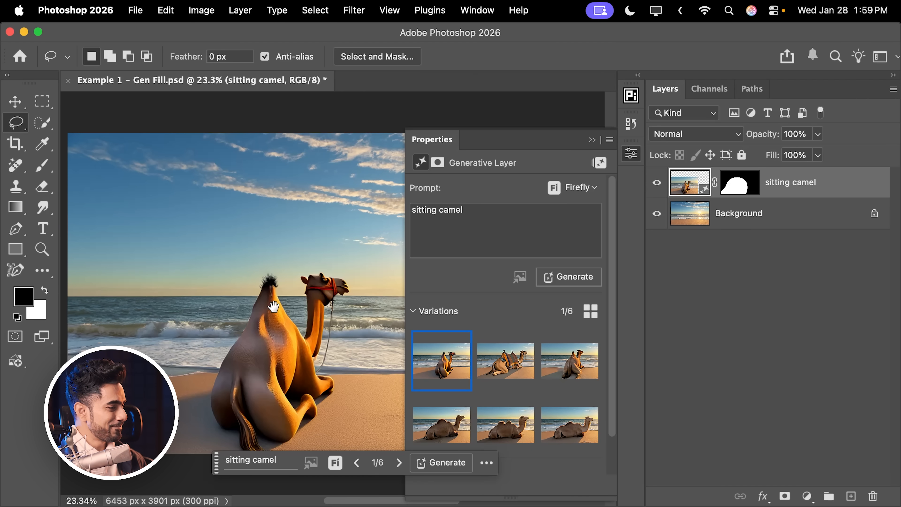
# Move the Properties panel clear of the canvas and inspect the first two Firefly Image 3 camel variations, enlarging the second camel's head.
pyautogui.scroll(2, 272, 285)
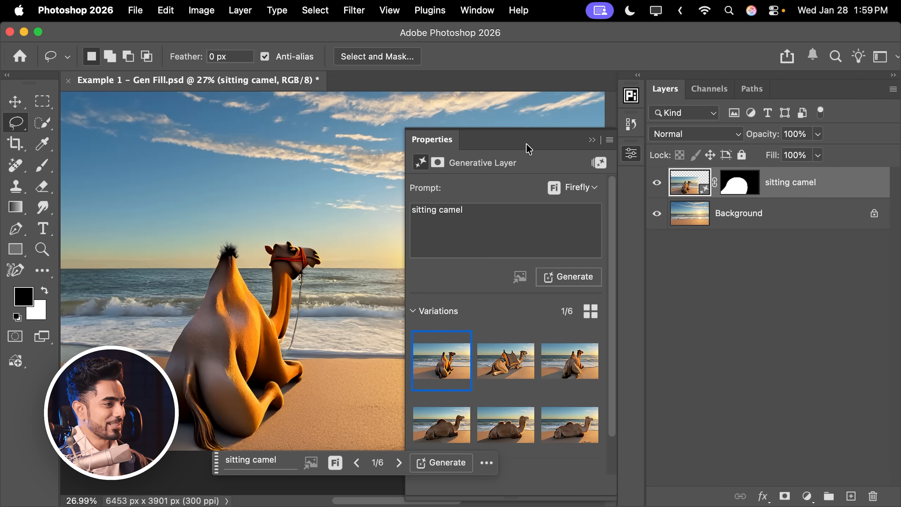
pyautogui.moveTo(526, 144); pyautogui.dragTo(729, 163)
pyautogui.moveTo(303, 284); pyautogui.dragTo(323, 277)
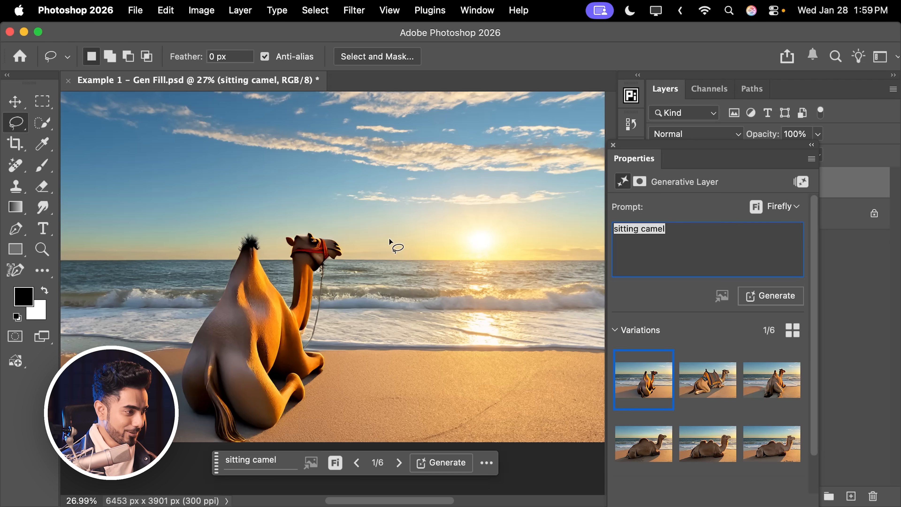
pyautogui.moveTo(707, 388)
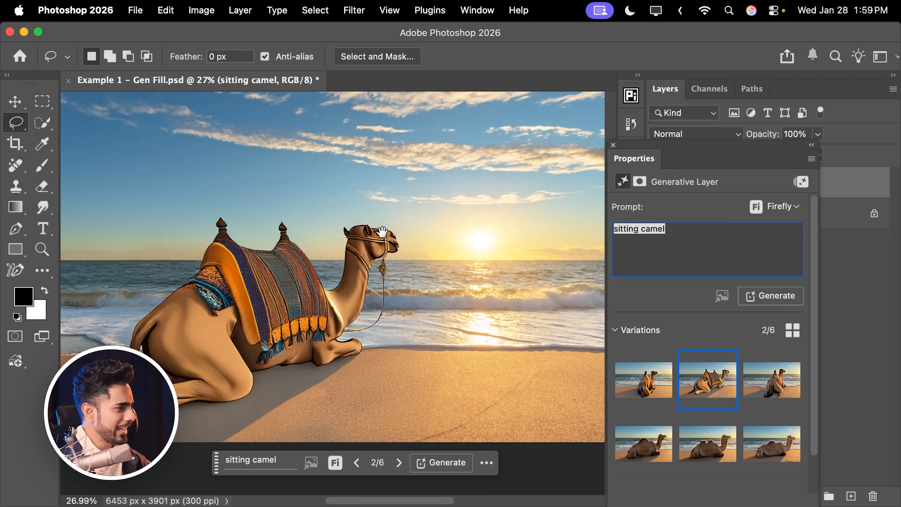
pyautogui.scroll(5, 386, 234)
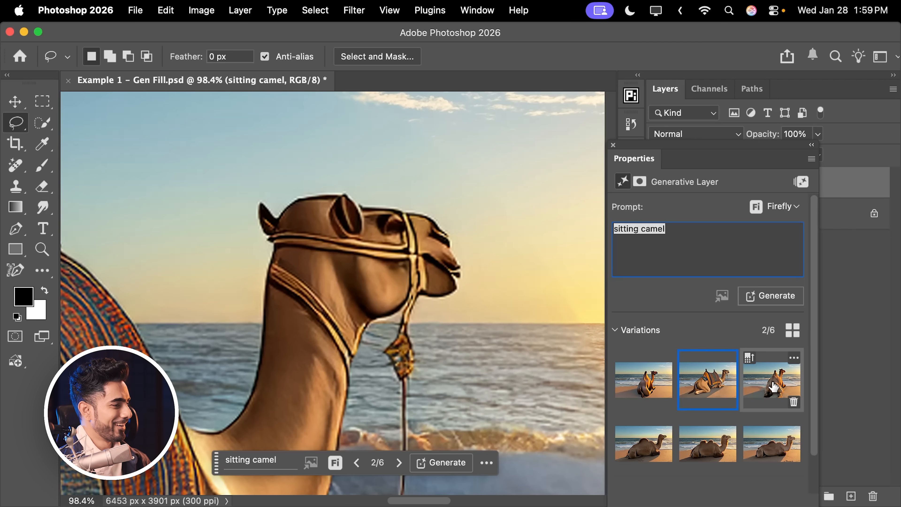
# View the third camel variation, return to the second, and compare them with the three earlier Fill & Expand variations.
pyautogui.click(773, 383)
pyautogui.scroll(-5, 522, 315)
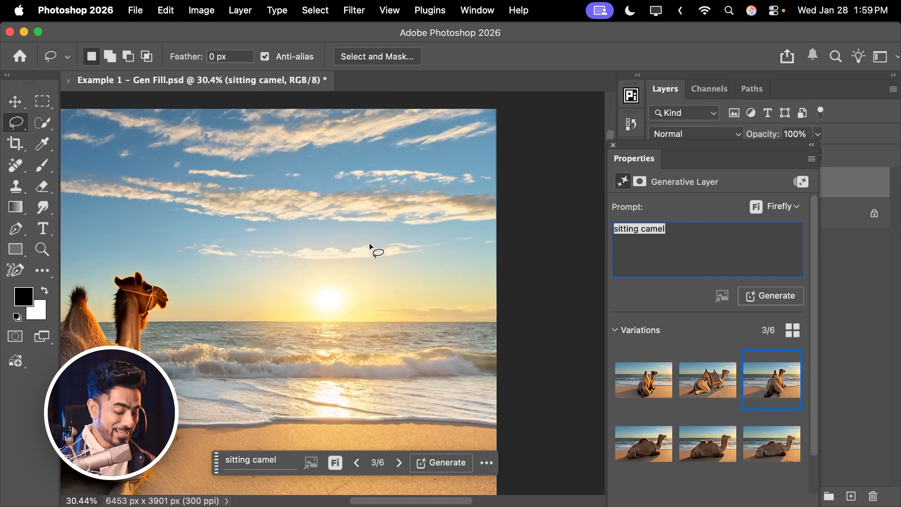
pyautogui.press('super+0')
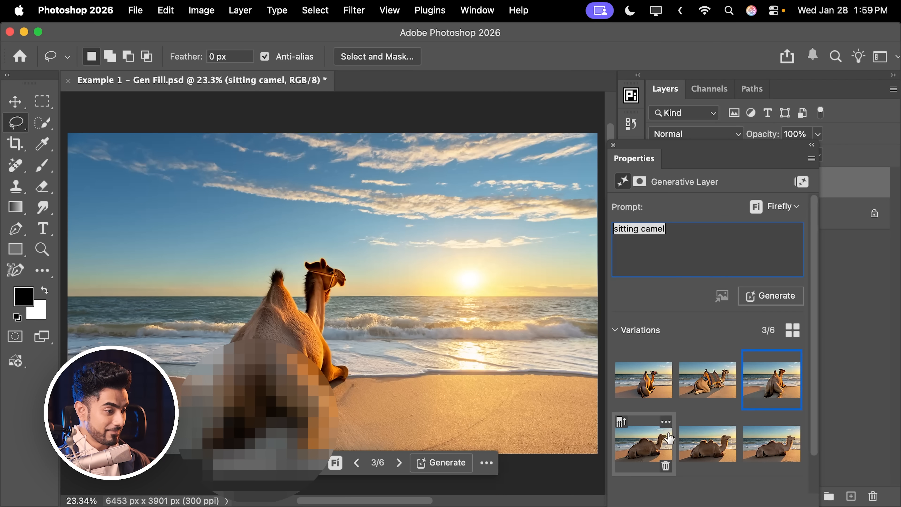
pyautogui.click(696, 390)
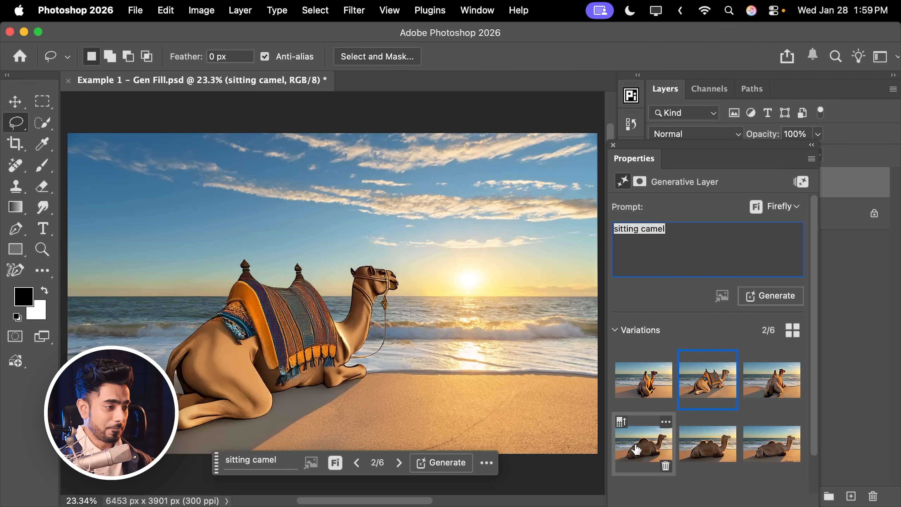
pyautogui.click(638, 446)
pyautogui.click(695, 447)
pyautogui.click(763, 445)
pyautogui.click(701, 454)
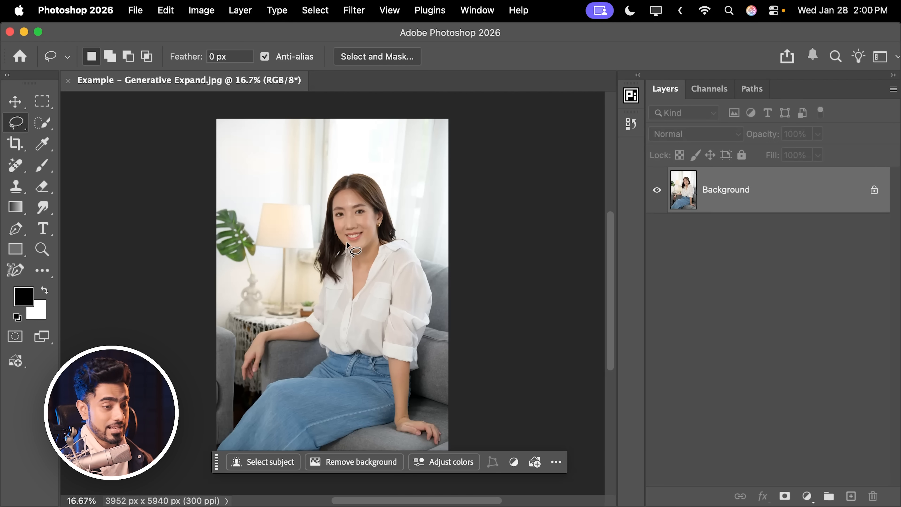
# Extend the portrait with a 1 : 1 (Square) crop to 5940 x 5940 px and set the crop fill to Generative Expand.
pyautogui.press('c')
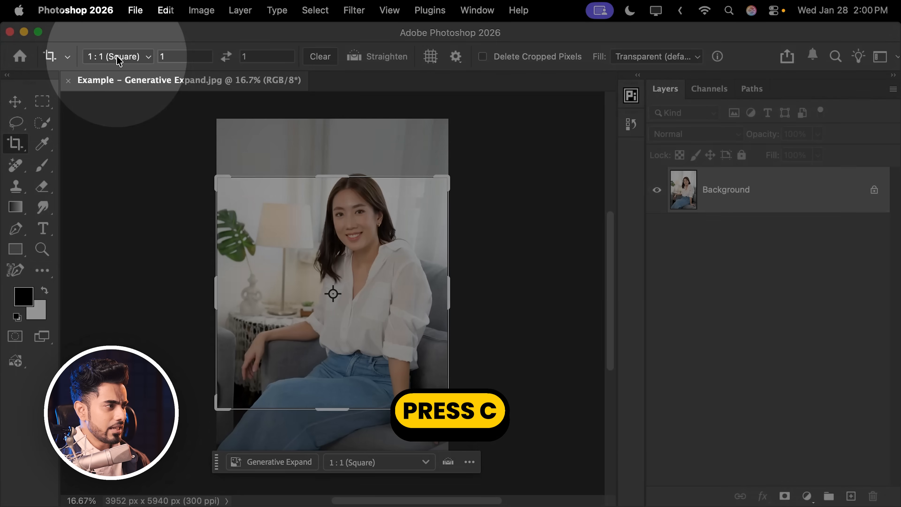
pyautogui.click(117, 57)
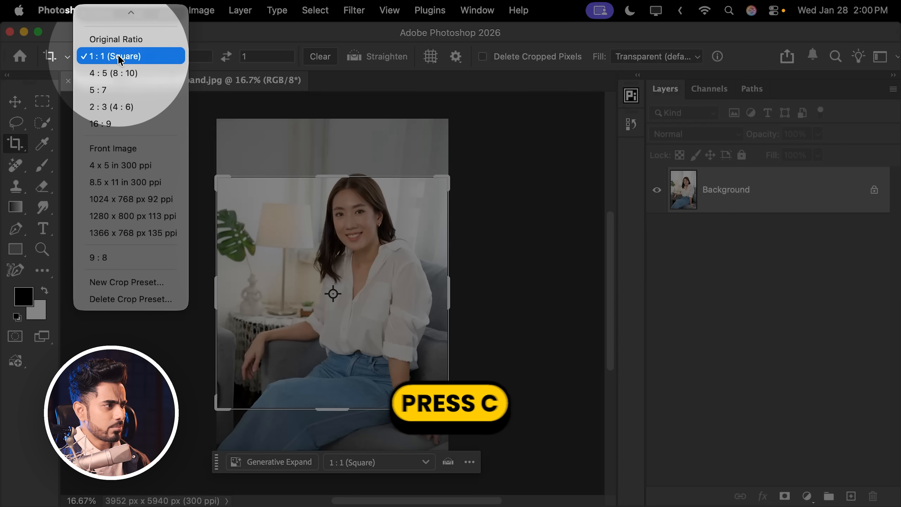
pyautogui.click(122, 58)
pyautogui.moveTo(448, 177); pyautogui.dragTo(510, 127)
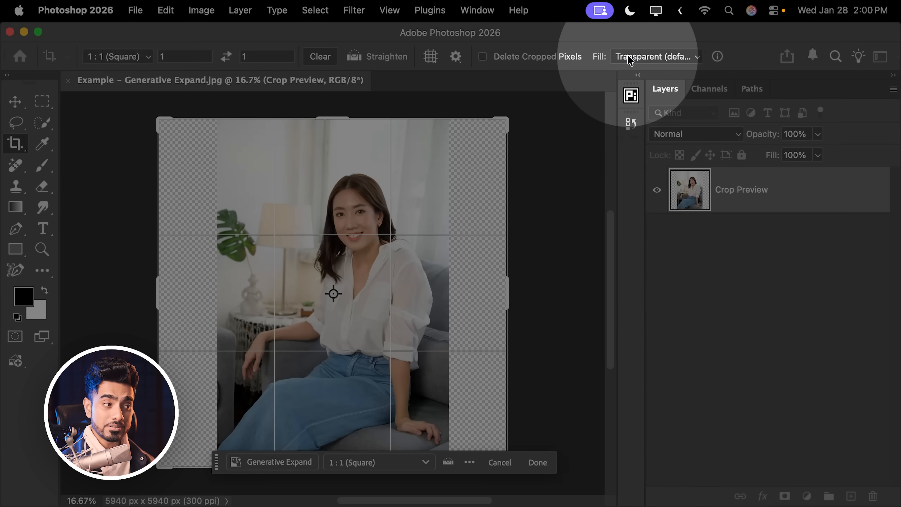
pyautogui.click(631, 57)
pyautogui.click(643, 73)
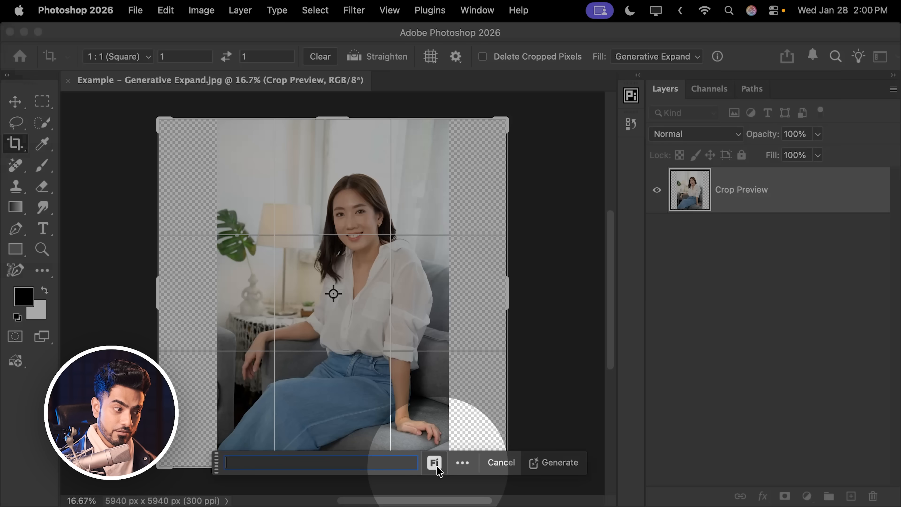
# Choose the Firefly Fill & Expand model and generate the expanded sides without a prompt.
pyautogui.click(434, 462)
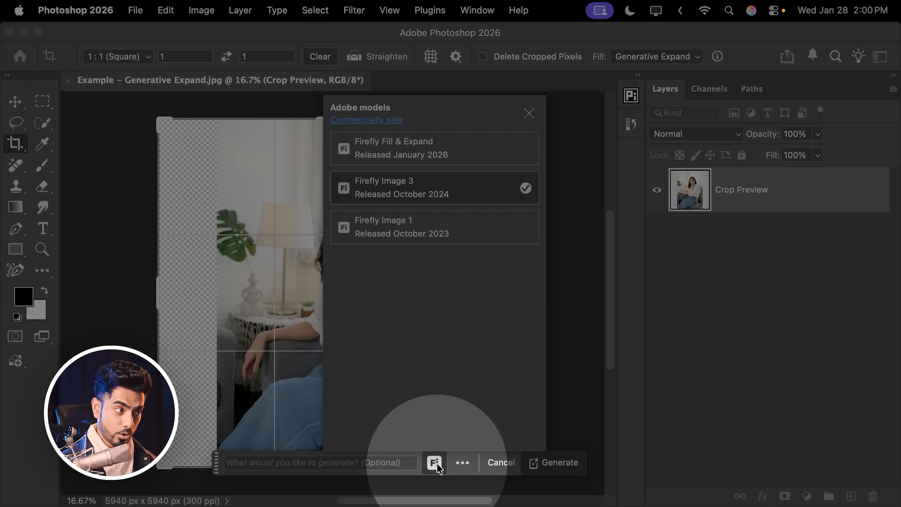
pyautogui.click(393, 154)
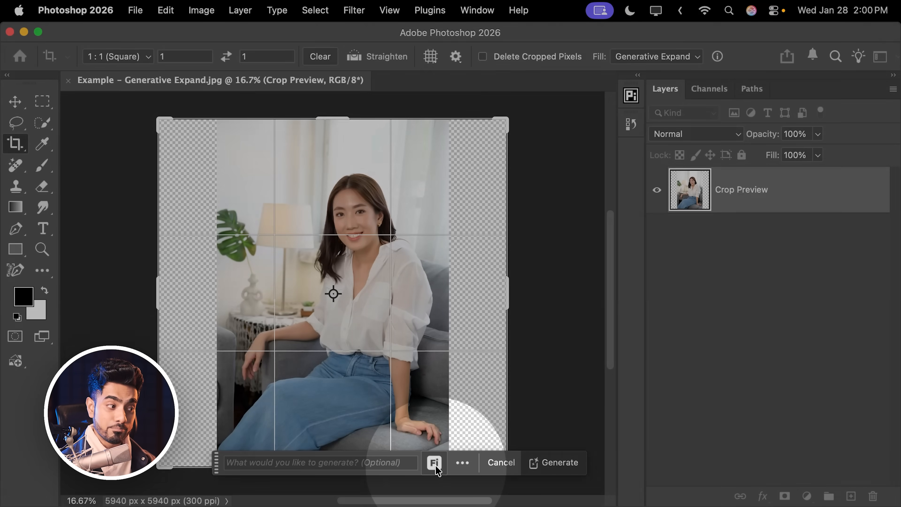
pyautogui.click(433, 462)
pyautogui.click(434, 463)
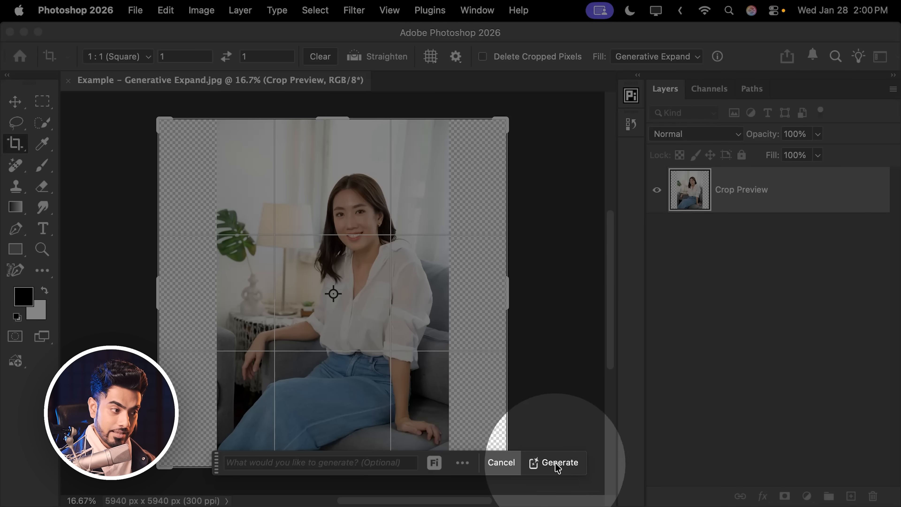
pyautogui.click(559, 462)
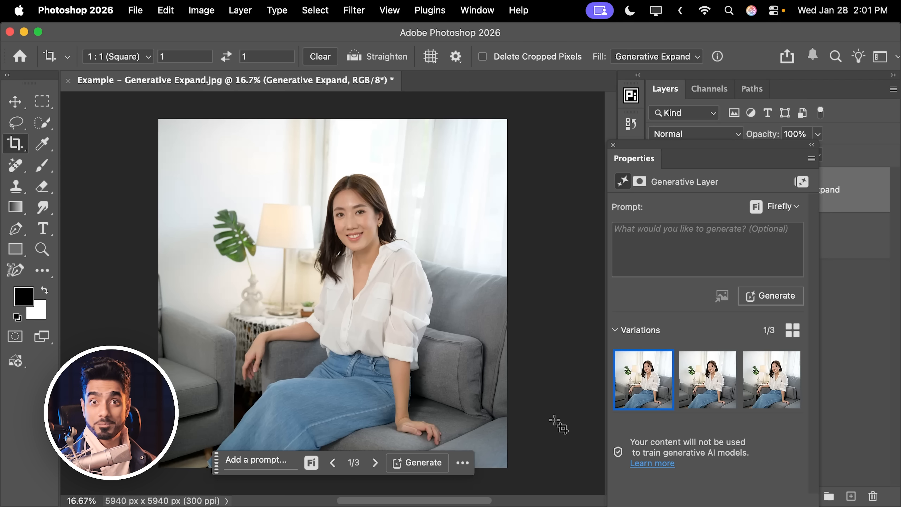
# Inspect the first expanded variation's sofa cushion at 100% for blending with the original photo, and return to the full image.
pyautogui.moveTo(464, 347); pyautogui.dragTo(514, 329)
pyautogui.press('v')
pyautogui.moveTo(439, 344); pyautogui.dragTo(446, 318)
pyautogui.press('super+1')
pyautogui.moveTo(372, 279); pyautogui.dragTo(350, 262)
pyautogui.moveTo(271, 275); pyautogui.dragTo(412, 285)
pyautogui.moveTo(335, 242); pyautogui.dragTo(273, 271)
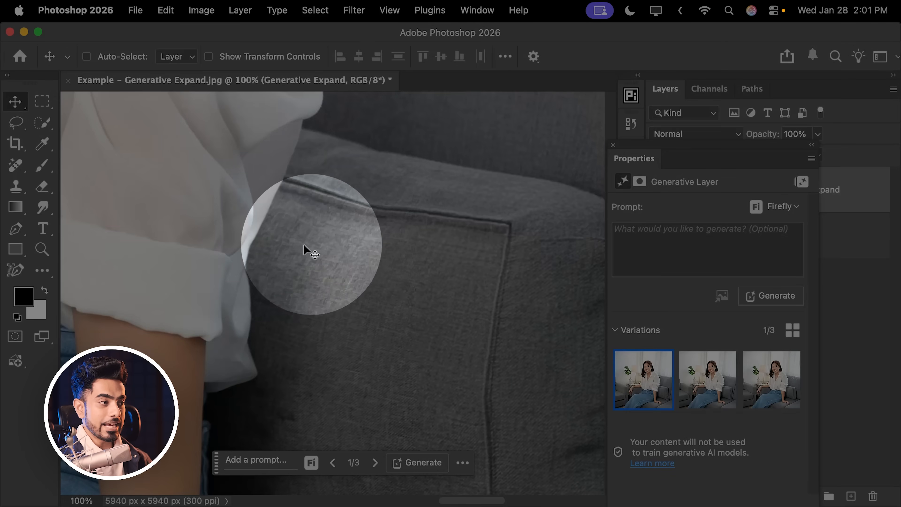
pyautogui.press('super+0')
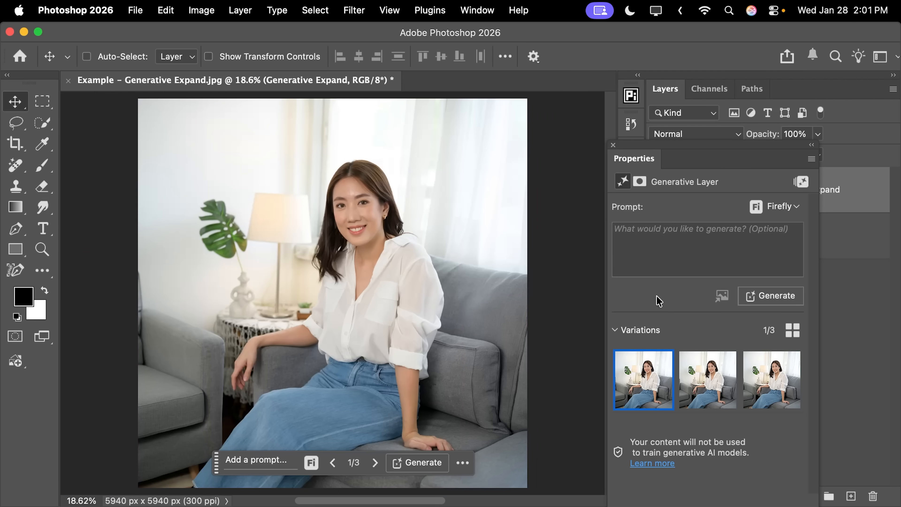
# View the second and third expanded variations and inspect the third one's cushion fabric and seams at 100% and 200%.
pyautogui.click(706, 390)
pyautogui.click(764, 389)
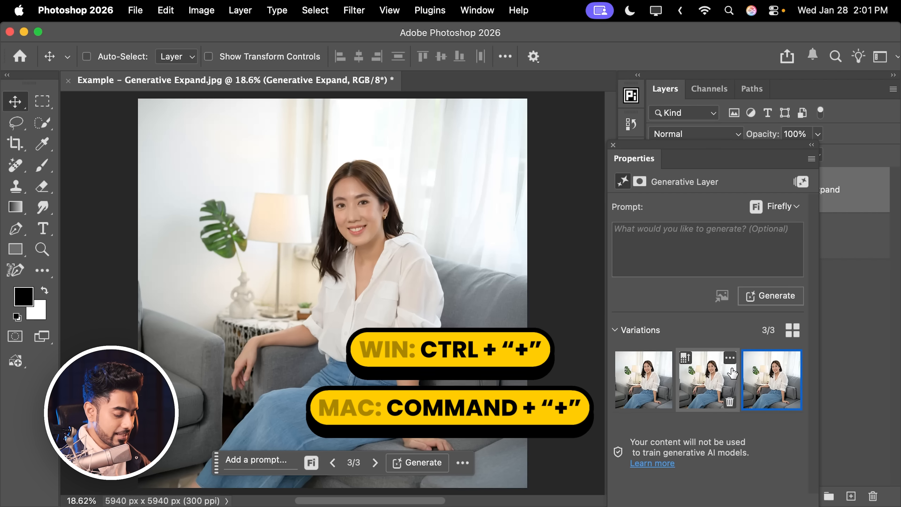
pyautogui.press('super+plus')
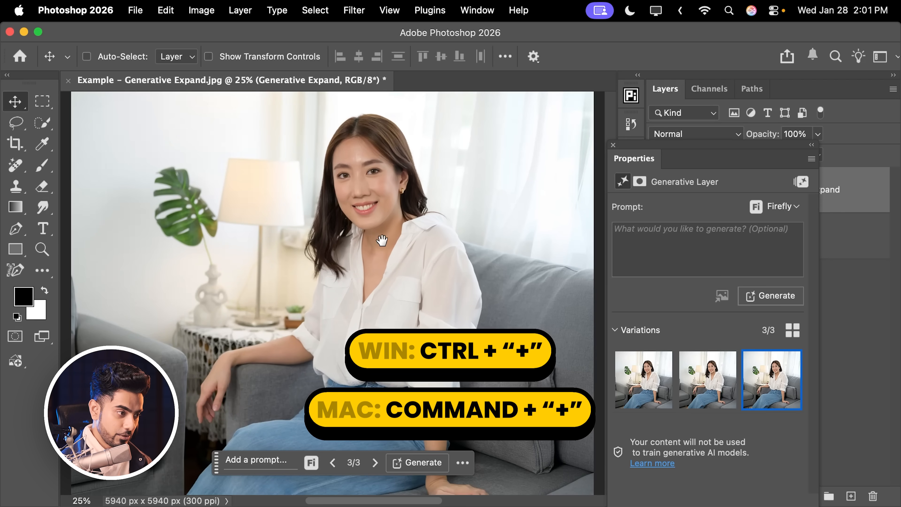
pyautogui.moveTo(394, 266); pyautogui.dragTo(315, 248)
pyautogui.press('super+plus')
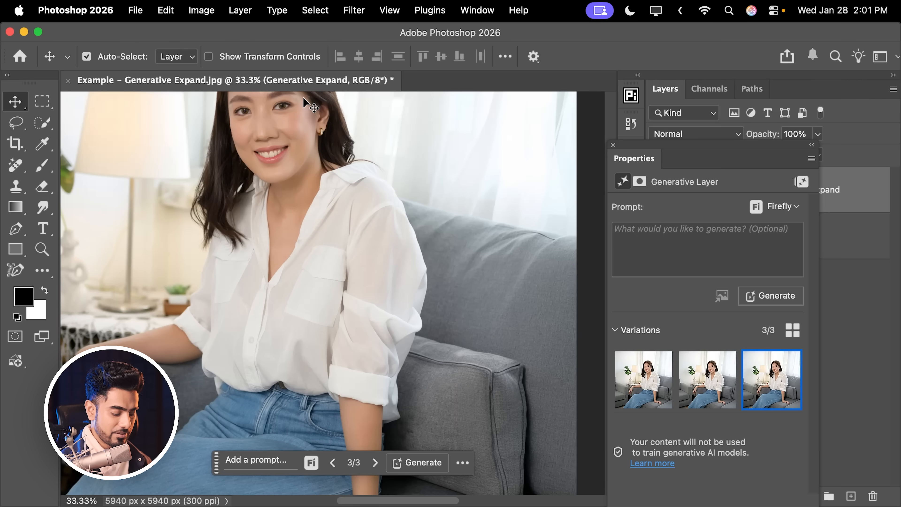
pyautogui.press('super+plus')
pyautogui.press('super+plus')
pyautogui.press('super+plus')
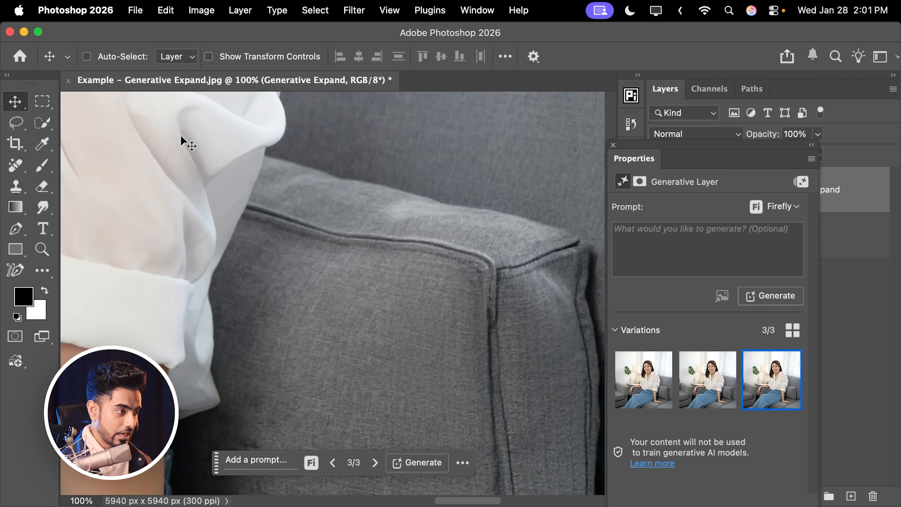
pyautogui.scroll(-10, 348, 211)
pyautogui.moveTo(329, 261); pyautogui.dragTo(326, 296)
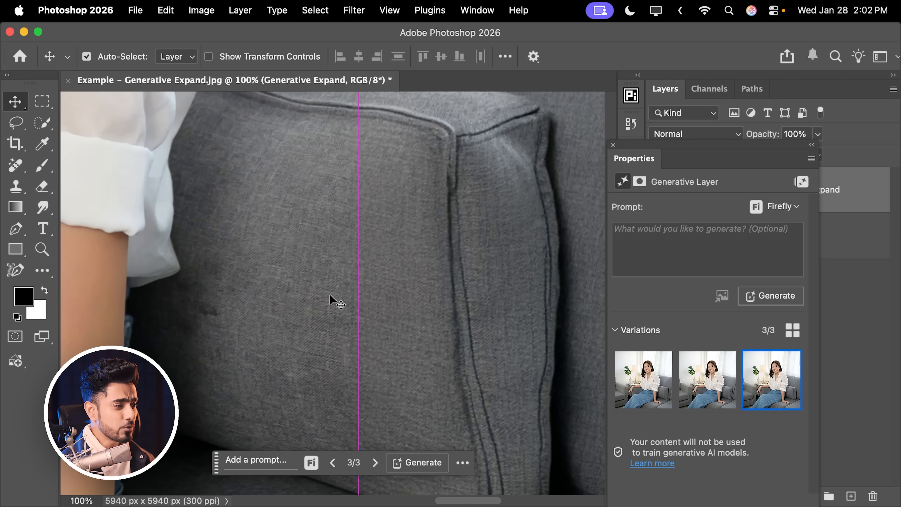
pyautogui.press('super+plus')
pyautogui.moveTo(335, 191); pyautogui.dragTo(298, 398)
pyautogui.moveTo(297, 241); pyautogui.dragTo(296, 466)
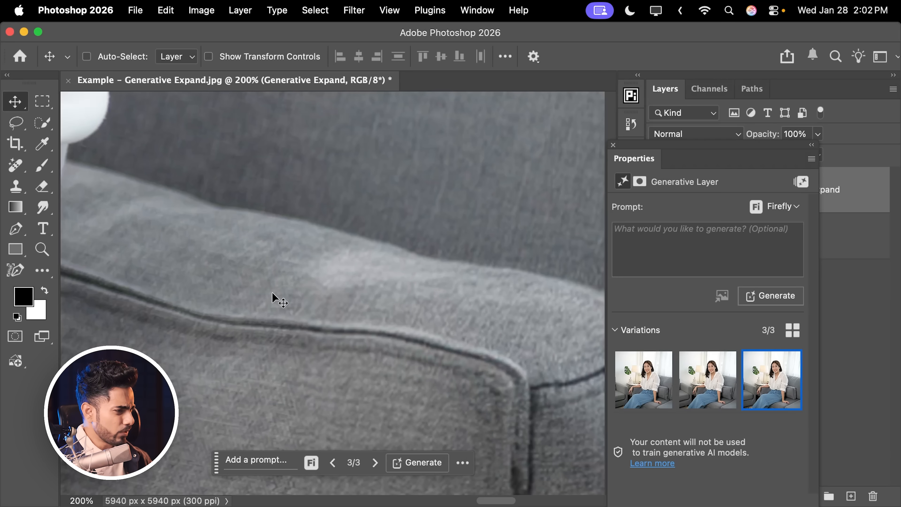
# Switch to the second expanded variation and examine its cushion seam and fabric texture at 200%.
pyautogui.click(693, 372)
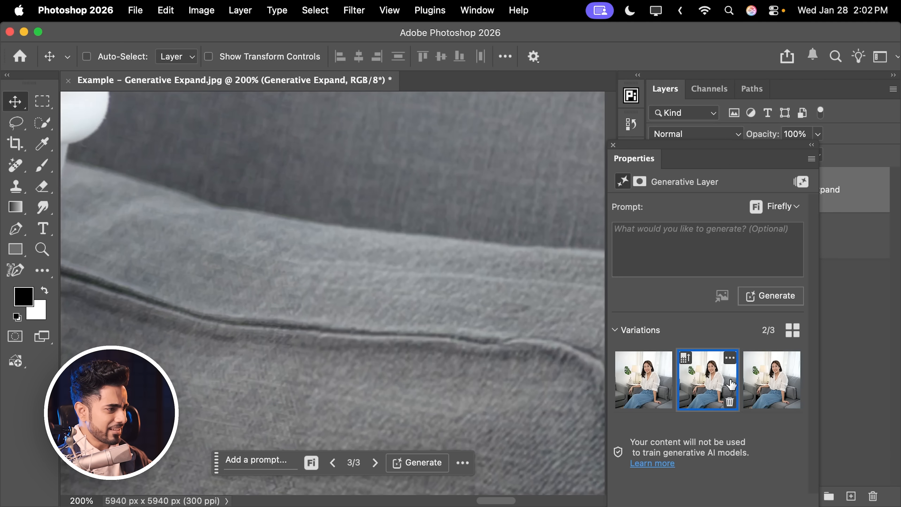
pyautogui.moveTo(546, 338); pyautogui.dragTo(411, 273)
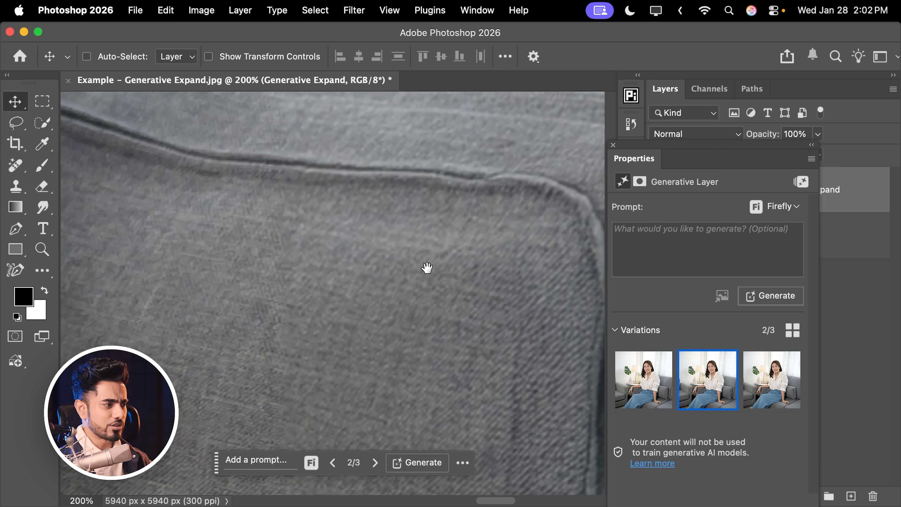
pyautogui.moveTo(300, 177); pyautogui.dragTo(340, 168)
pyautogui.moveTo(337, 175); pyautogui.dragTo(326, 291)
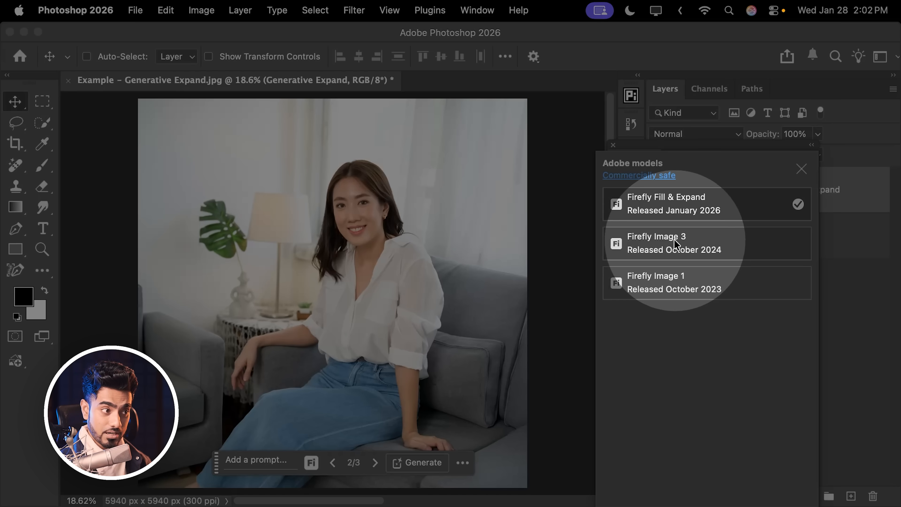
# Switch the expanded layer to an older Firefly model, accept the compatibility warning, and generate new variations.
pyautogui.click(673, 242)
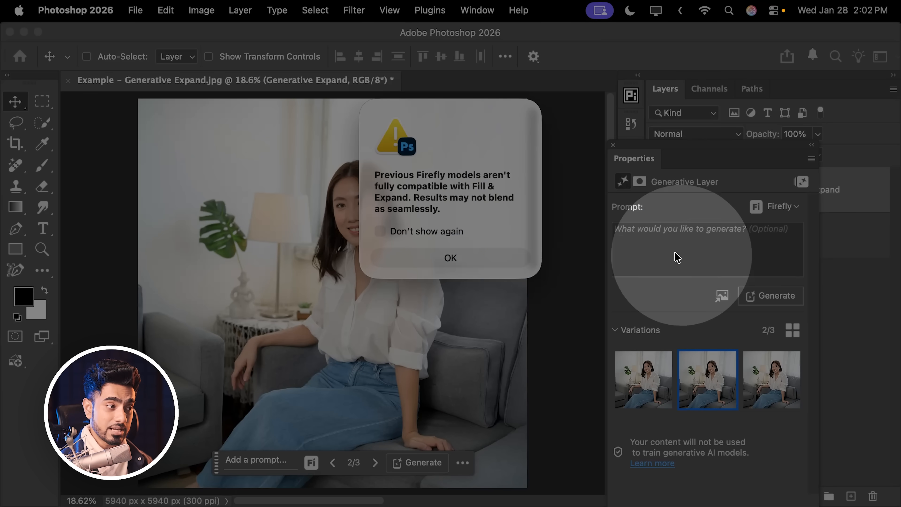
pyautogui.click(479, 258)
pyautogui.click(765, 296)
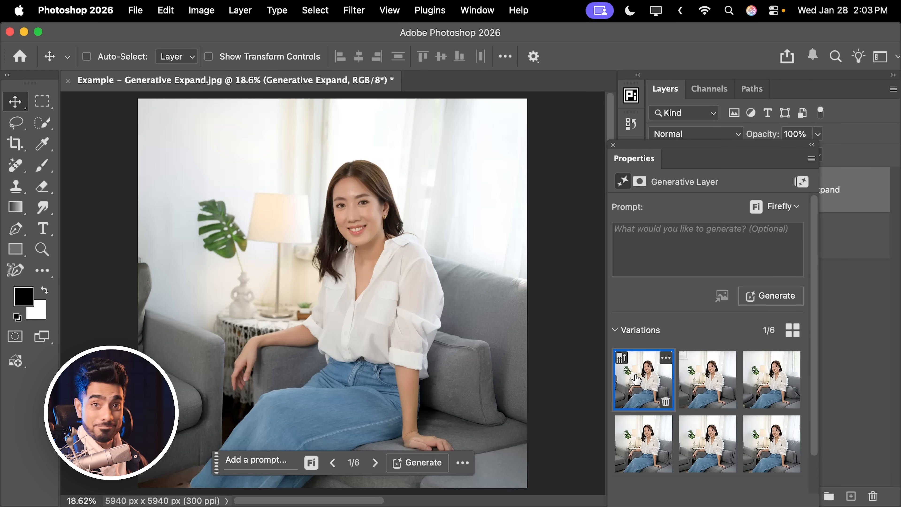
# Compare the first three new expanded variations and return to the first one.
pyautogui.click(707, 386)
pyautogui.click(763, 385)
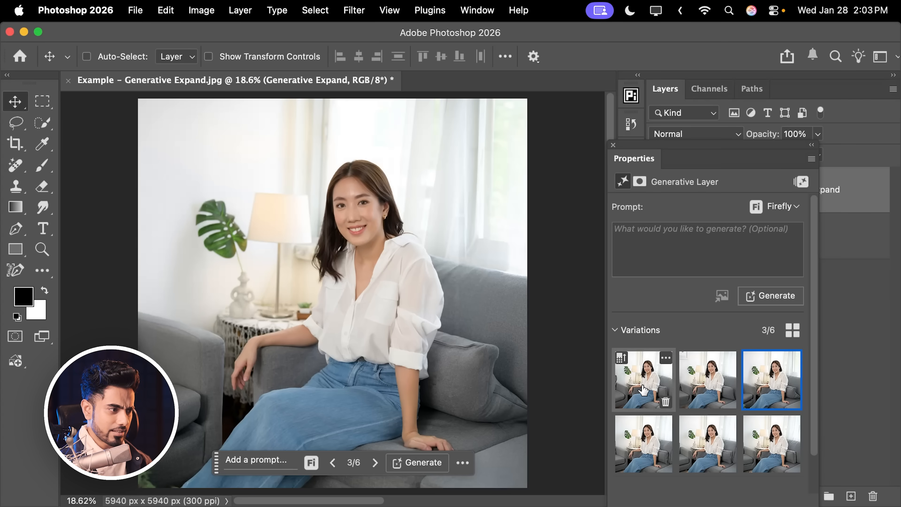
pyautogui.click(643, 390)
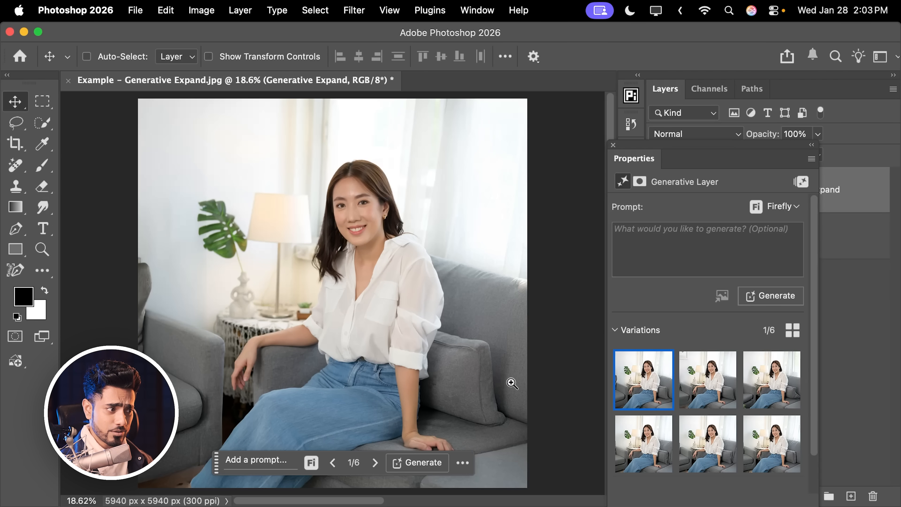
# Inspect the cushion in the older model's first variation at 50% and 100%, checking the seam and fabric texture where it was extended.
pyautogui.scroll(5, 524, 372)
pyautogui.scroll(2, 461, 284)
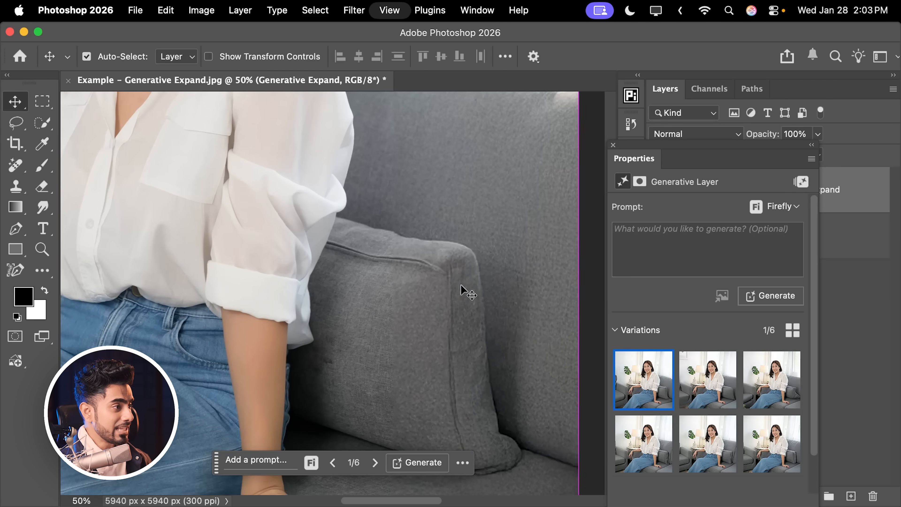
pyautogui.scroll(-1, 460, 284)
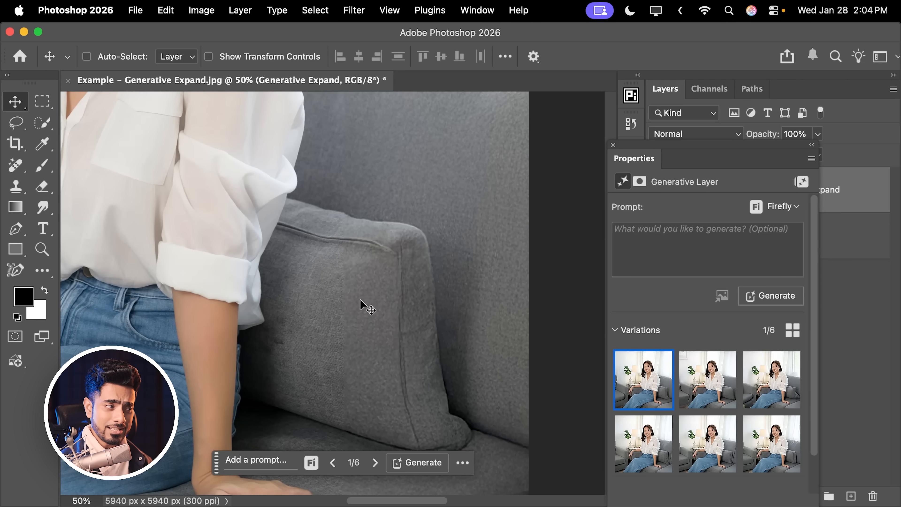
pyautogui.scroll(-2, 269, 199)
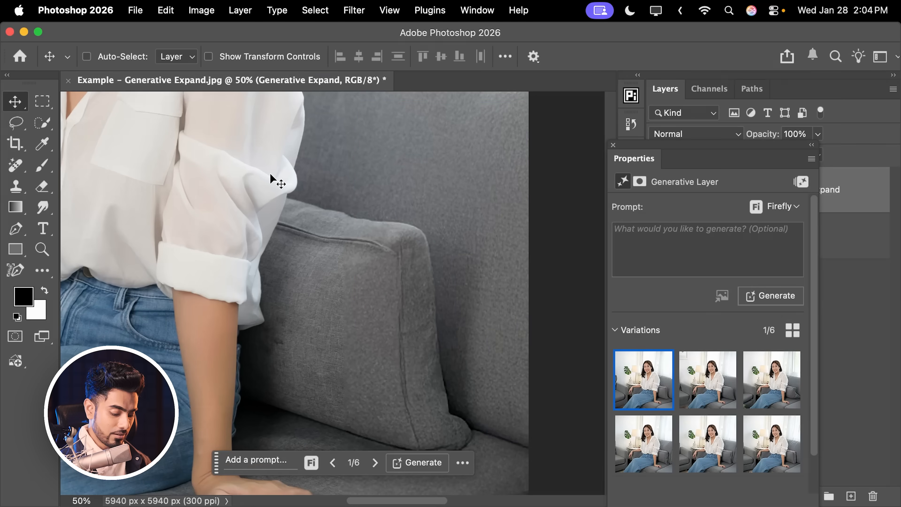
pyautogui.press('super+equal')
pyautogui.press('super+equal')
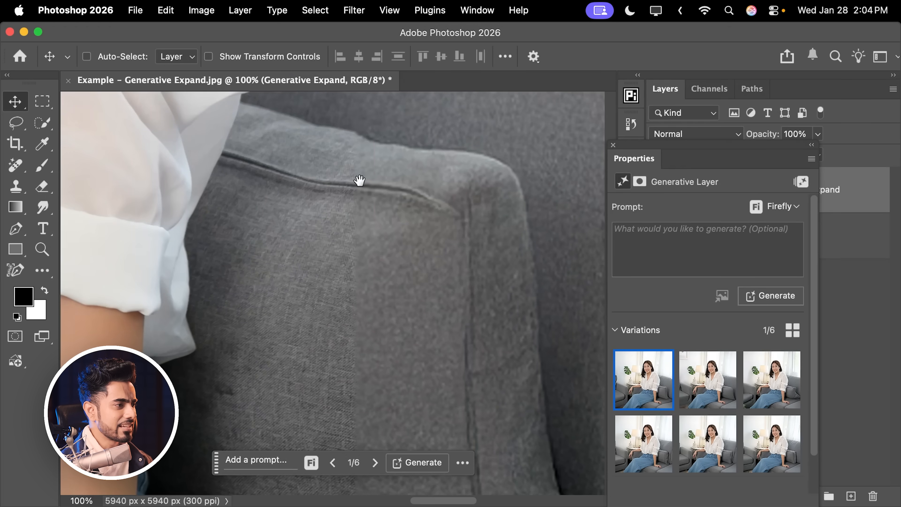
pyautogui.moveTo(360, 183); pyautogui.dragTo(376, 243)
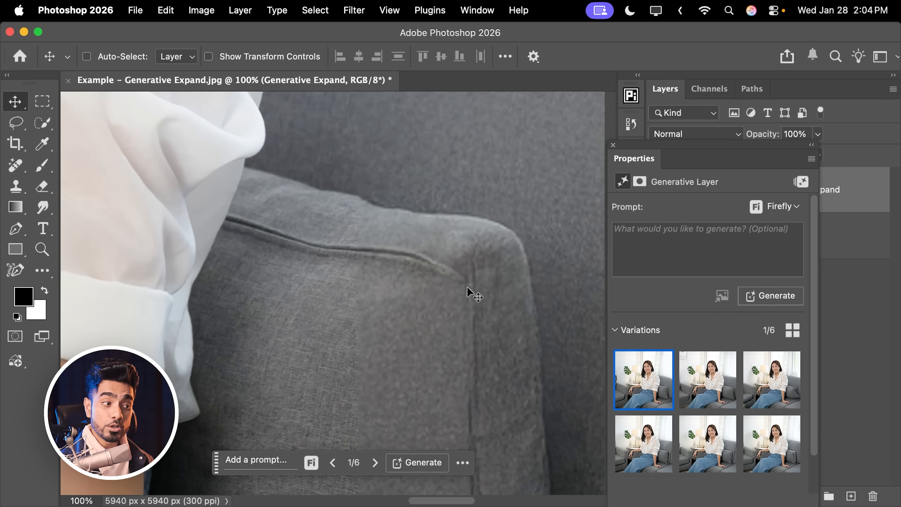
# Switch the expanded layer back to the fourth variation to compare its cushion, and view the whole image.
pyautogui.click(643, 444)
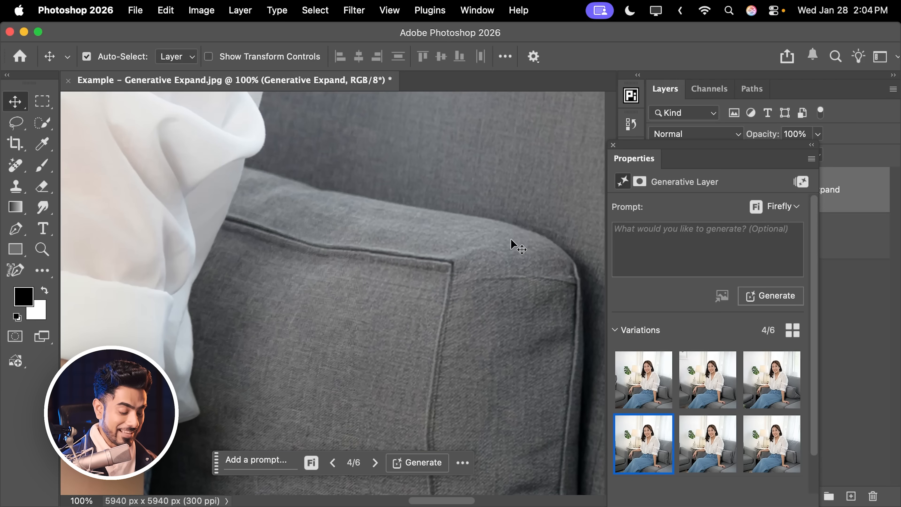
pyautogui.press('super+0')
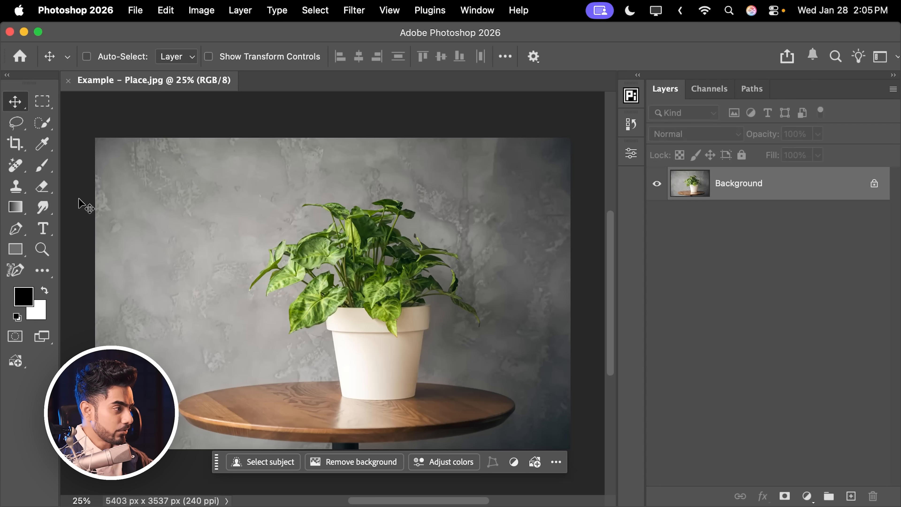
# Select a tall rectangular area over the tabletop and the plant pot's left half, and start a Generative Fill.
pyautogui.click(42, 102)
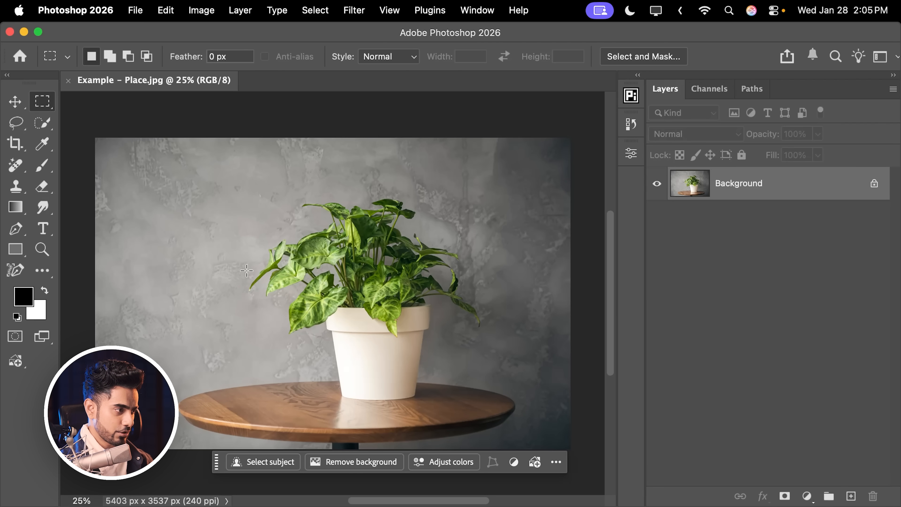
pyautogui.moveTo(244, 278); pyautogui.dragTo(375, 449)
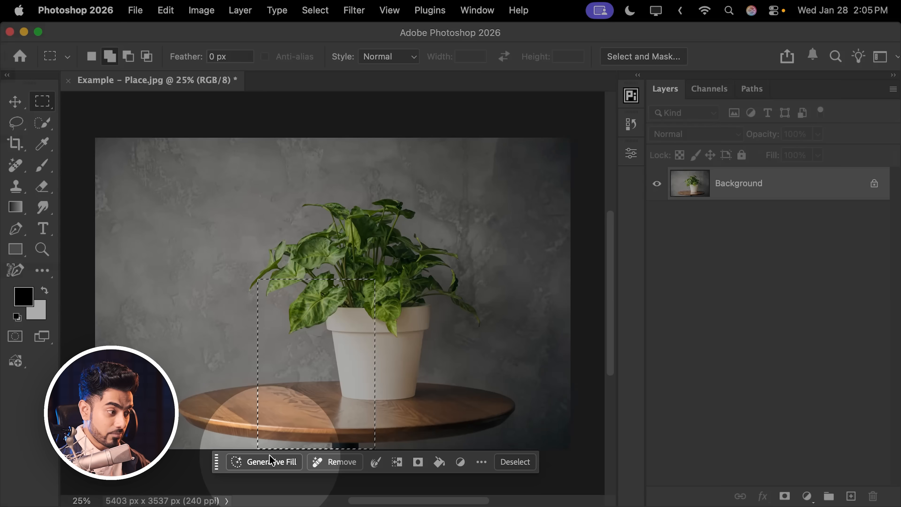
pyautogui.click(264, 462)
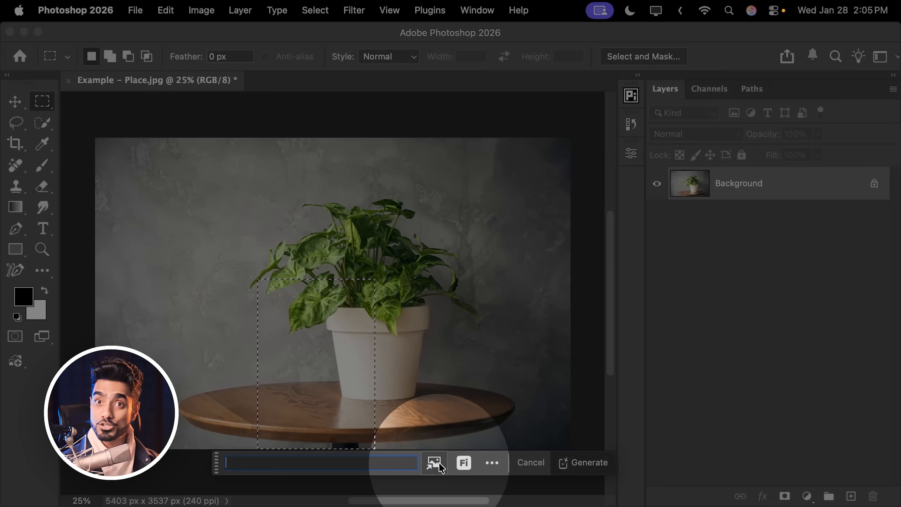
# Load Spray Bottle.jpg as the reference image for the fill.
pyautogui.click(435, 463)
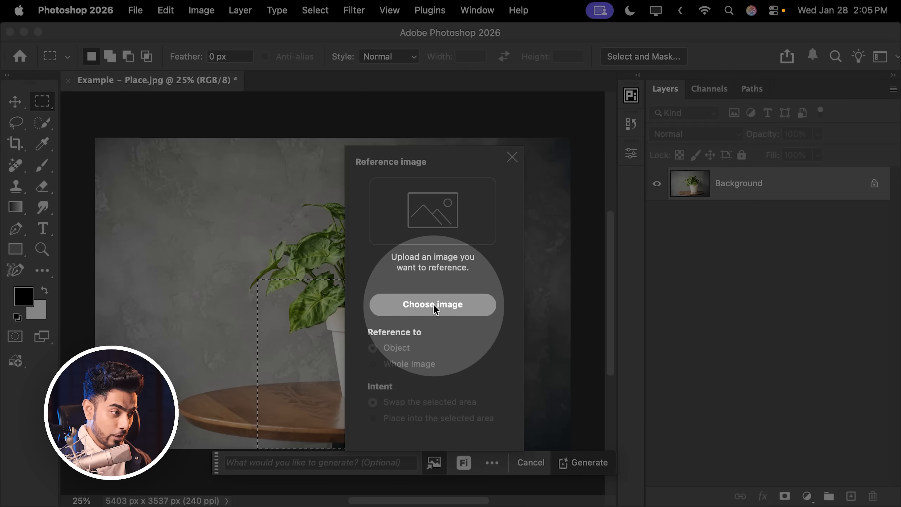
pyautogui.click(433, 313)
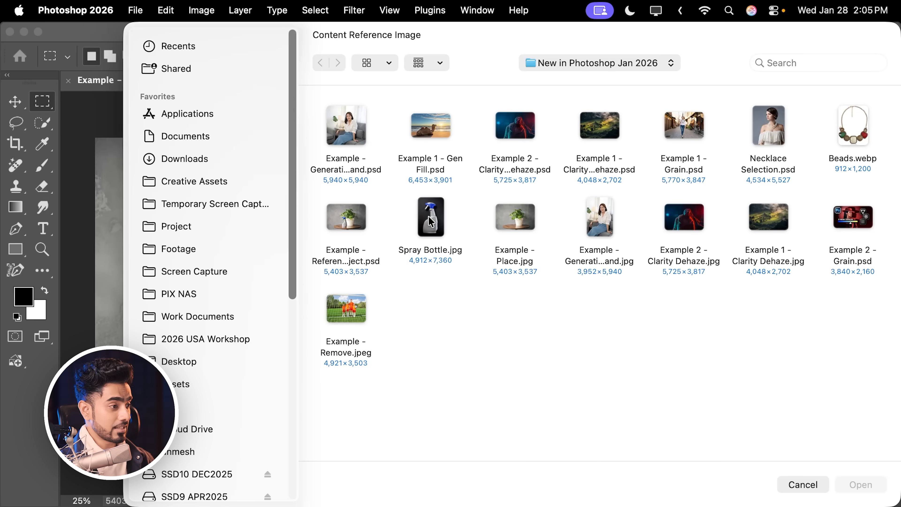
pyautogui.click(430, 227)
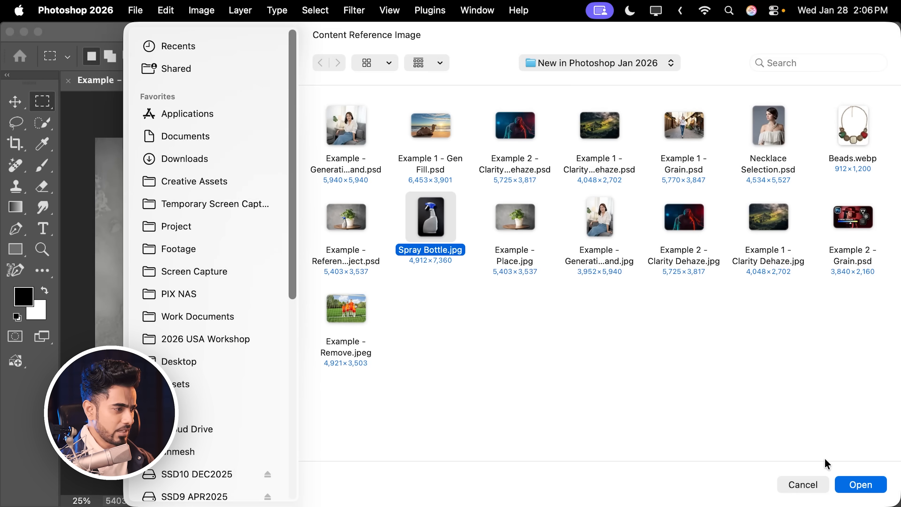
pyautogui.click(847, 476)
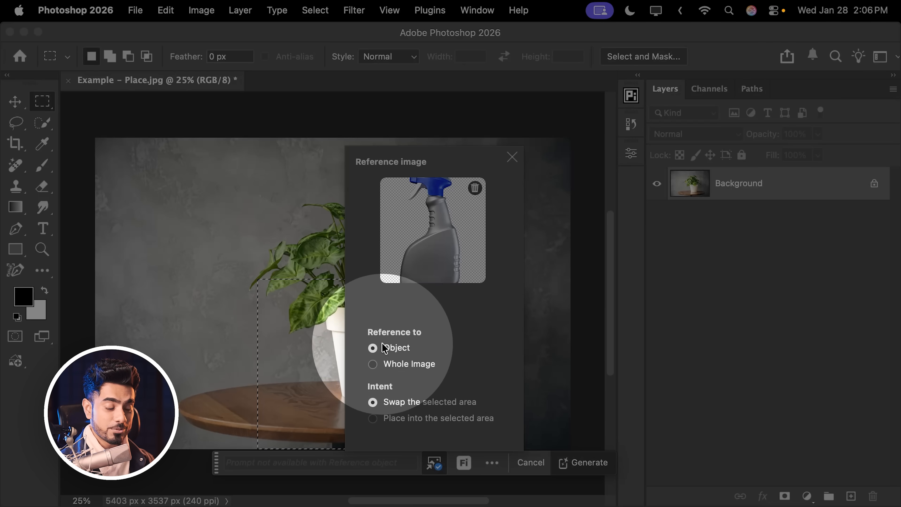
# Try the Whole Image reference, return to Object, set the intent to Place into the selected area, and generate the fill.
pyautogui.click(373, 365)
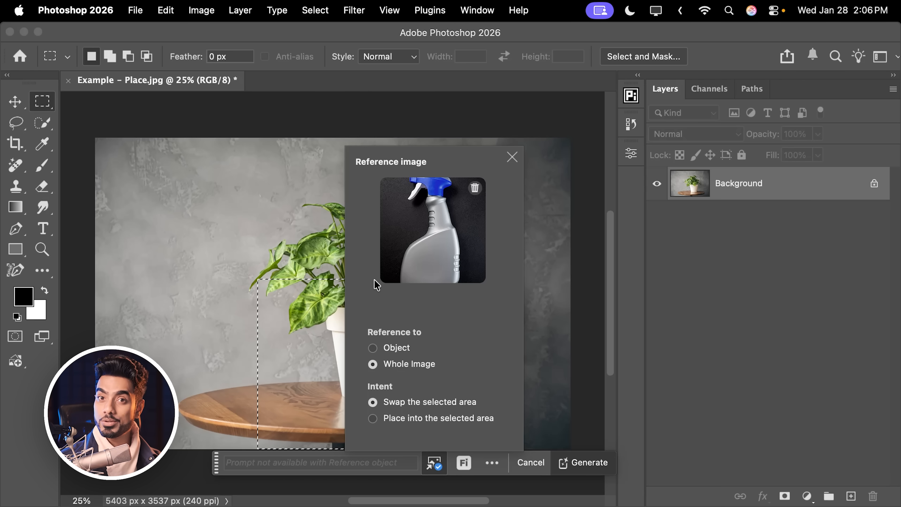
pyautogui.click(373, 348)
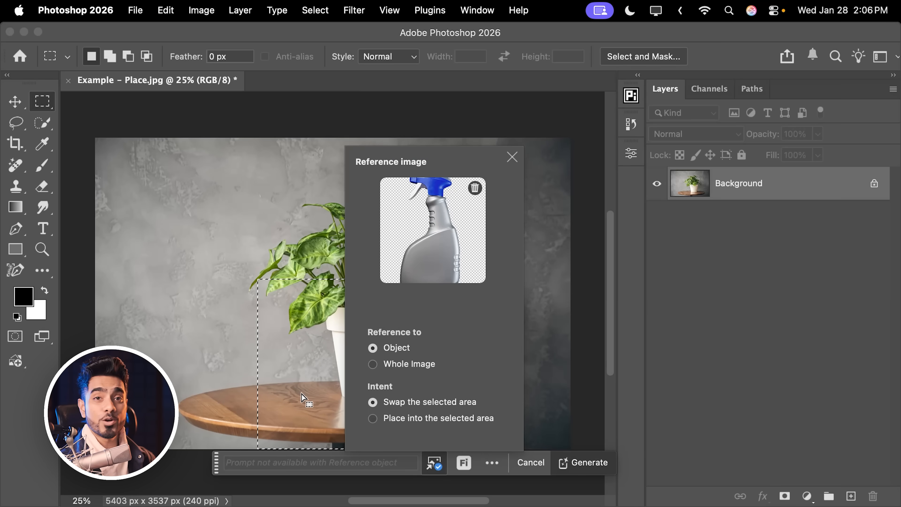
pyautogui.click(373, 419)
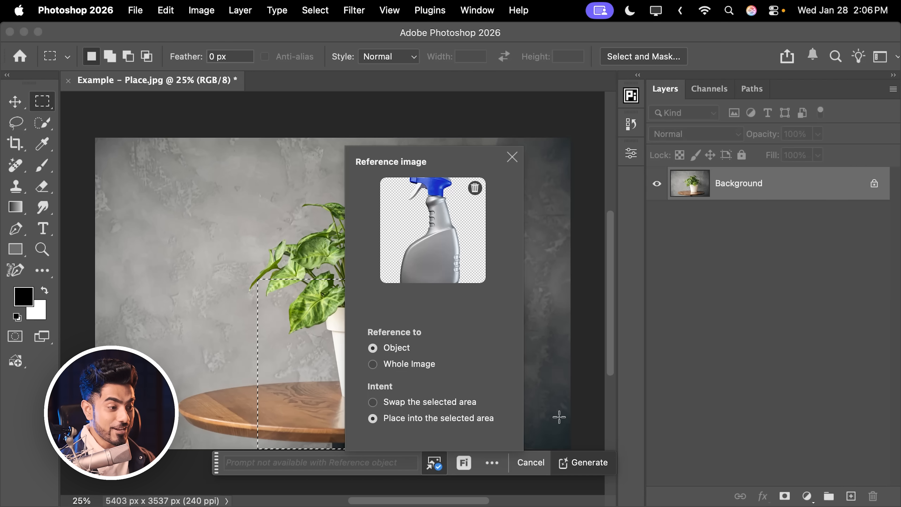
pyautogui.click(589, 462)
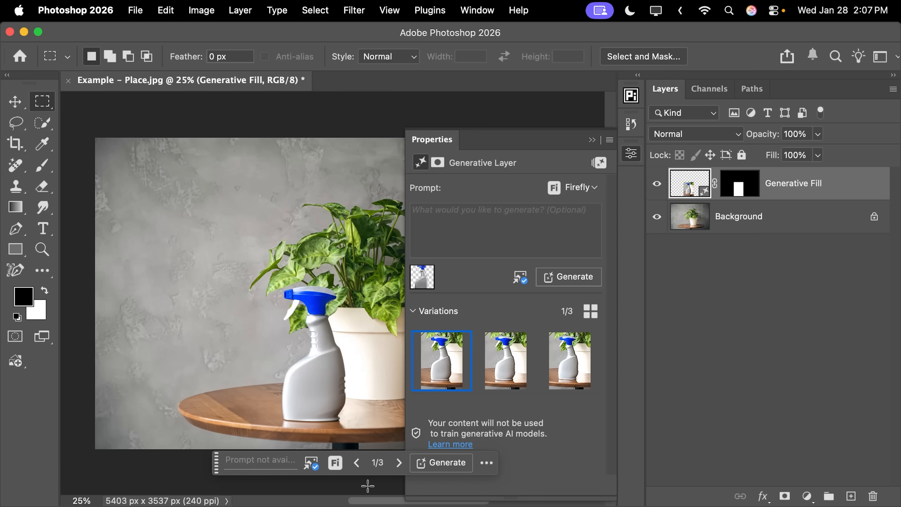
# Compare the table scene with and without the generated spray bottle by toggling the Generative Fill layer's visibility.
pyautogui.scroll(5, 277, 273)
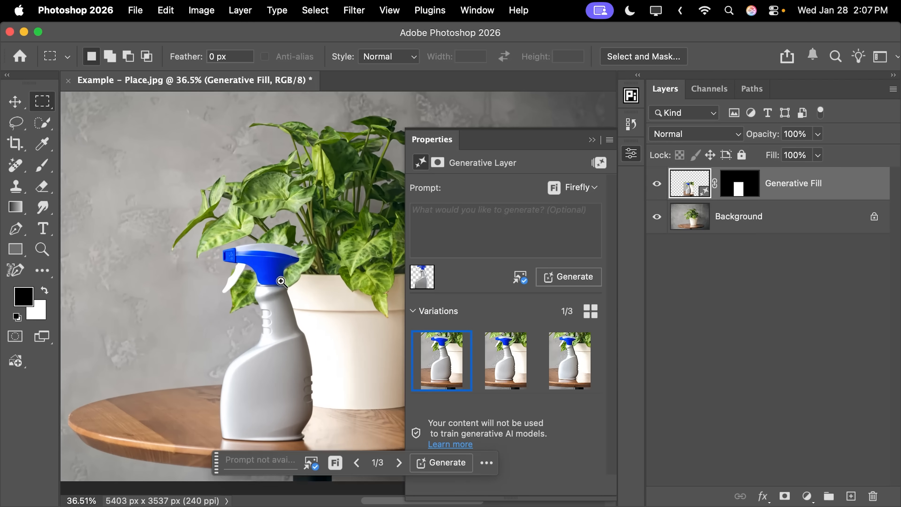
pyautogui.moveTo(270, 276); pyautogui.dragTo(261, 299)
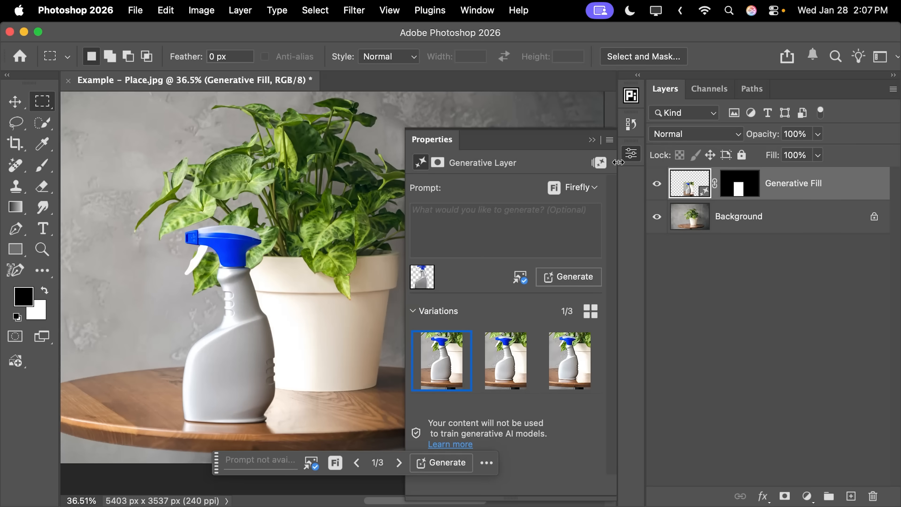
pyautogui.click(656, 186)
pyautogui.click(657, 186)
pyautogui.click(657, 185)
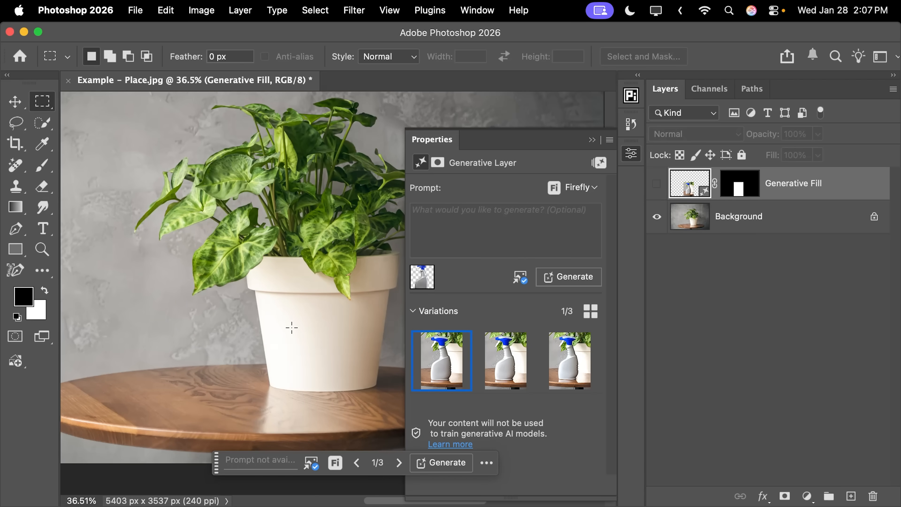
pyautogui.click(656, 184)
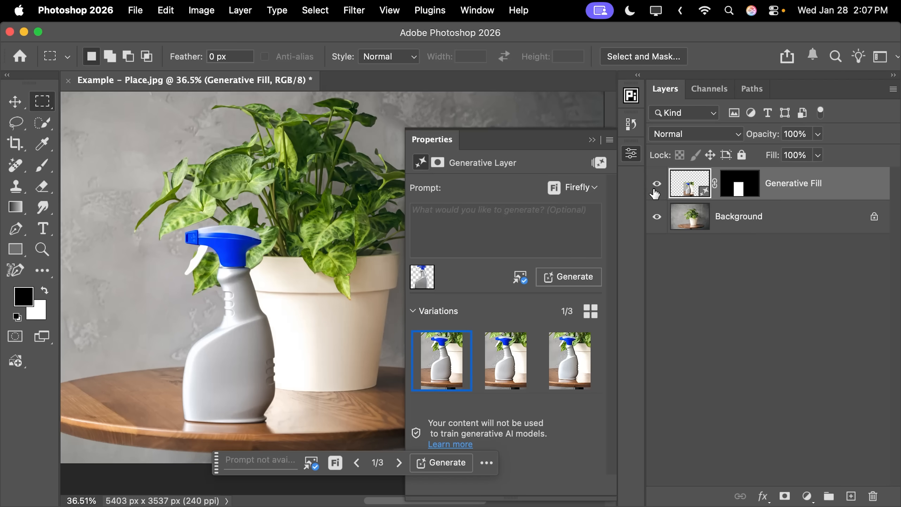
# Examine the generated bottle's base, its reflection on the table and its body up close.
pyautogui.moveTo(220, 428); pyautogui.dragTo(230, 378)
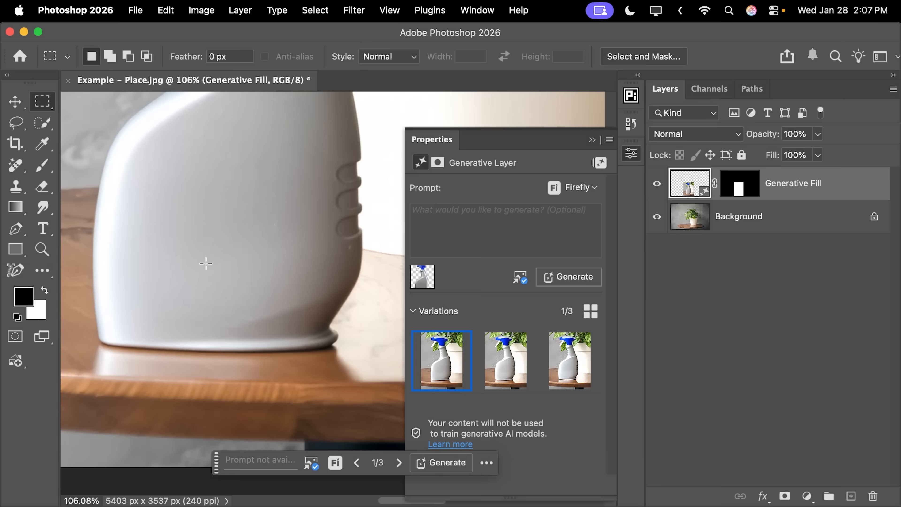
pyautogui.moveTo(249, 201); pyautogui.dragTo(188, 233)
pyautogui.moveTo(240, 140); pyautogui.dragTo(264, 273)
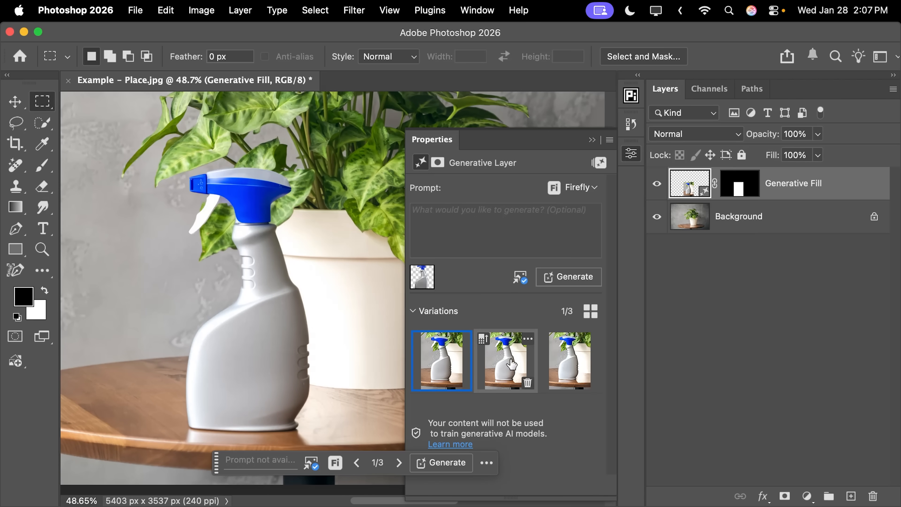
# Compare the three spray bottle variations and return to the first one.
pyautogui.click(530, 367)
pyautogui.click(563, 364)
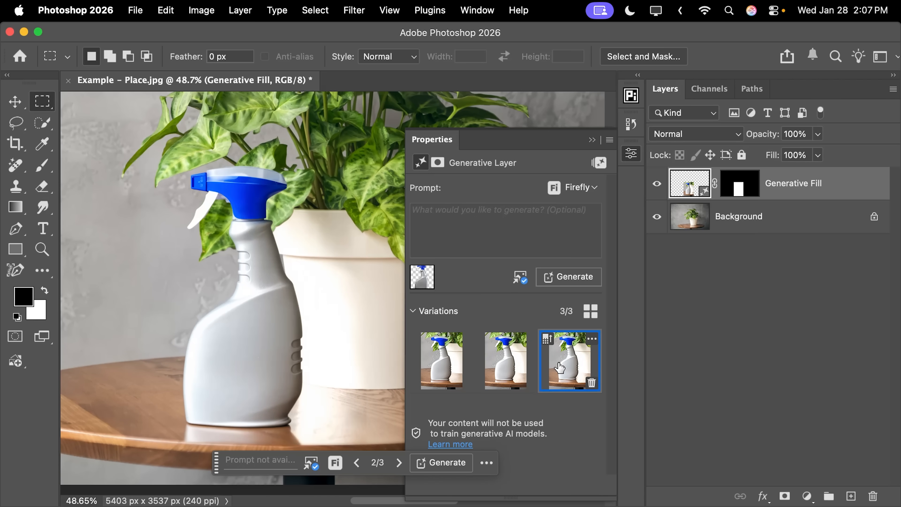
pyautogui.click(442, 372)
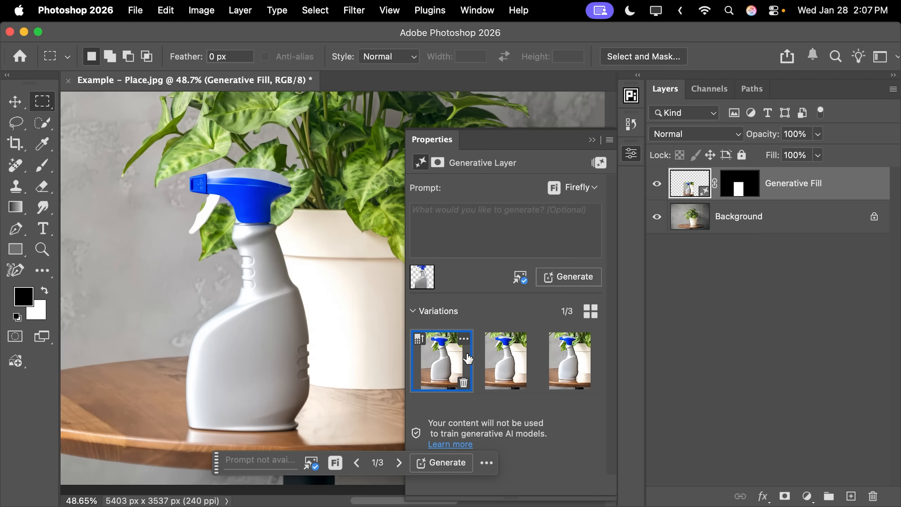
# View the whole plant image and move the Spray Bottle.jpg window in Preview aside to compare it with the generated bottle.
pyautogui.press('super+0')
pyautogui.hscroll(5, 200, 278)
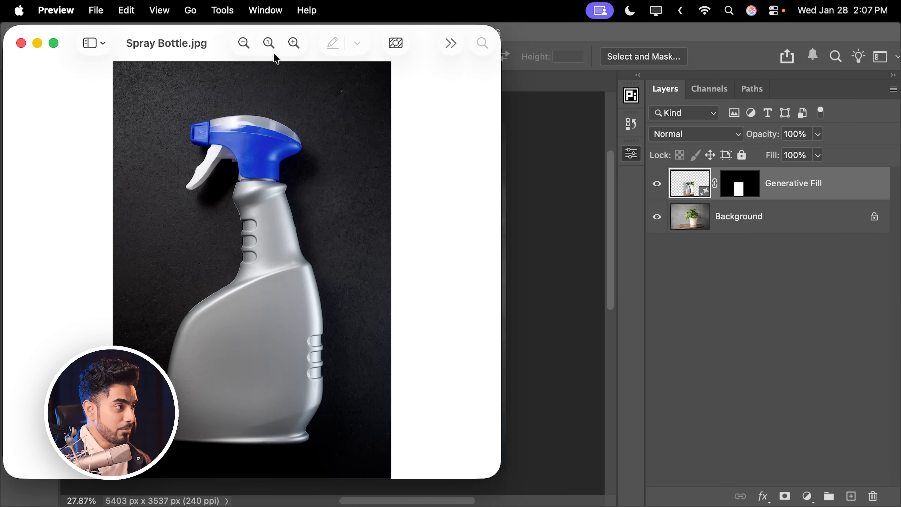
pyautogui.moveTo(206, 41); pyautogui.dragTo(572, 57)
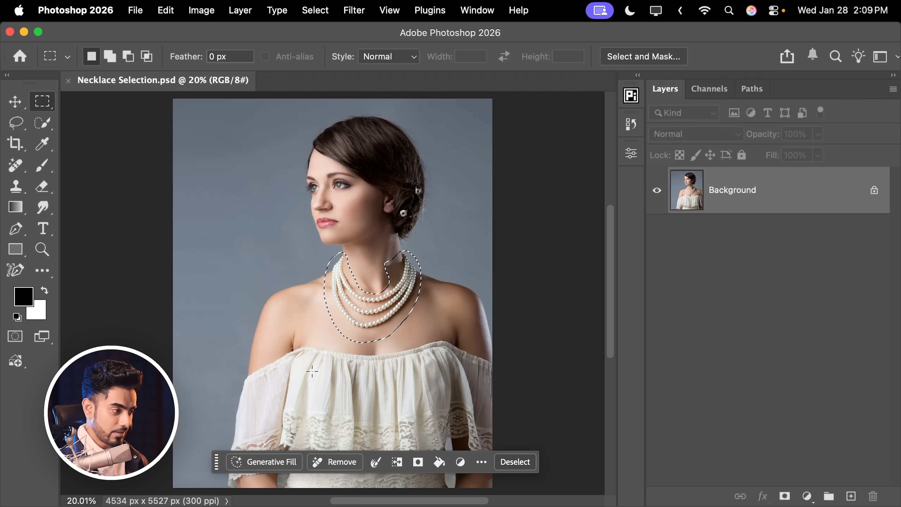
# Generate a fill that swaps the selected pearl necklace for the green and red stone necklace, loading that image as the object reference.
pyautogui.moveTo(216, 461); pyautogui.dragTo(240, 404)
pyautogui.click(289, 406)
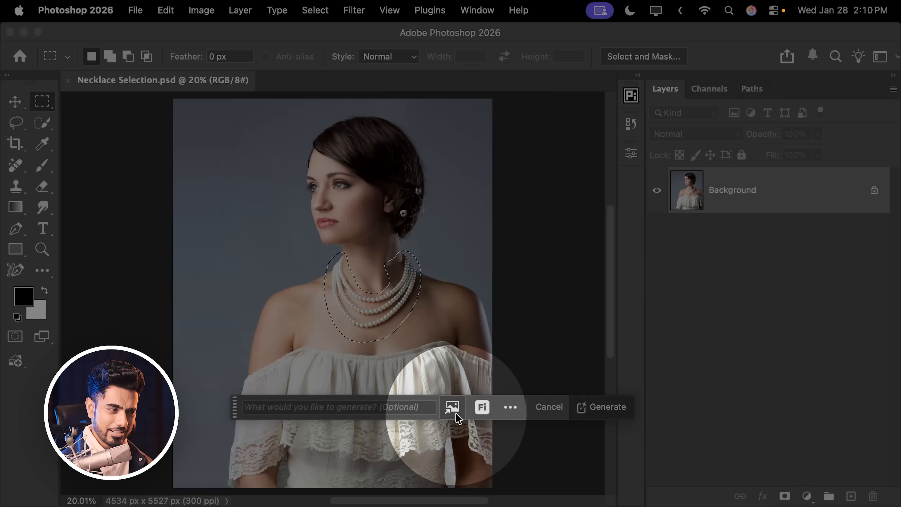
pyautogui.click(453, 409)
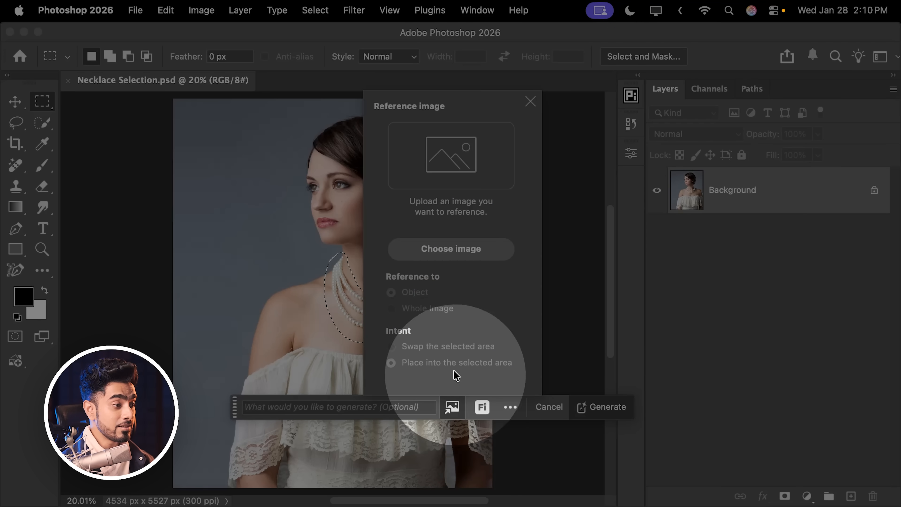
pyautogui.click(430, 249)
pyautogui.click(335, 227)
pyautogui.click(855, 485)
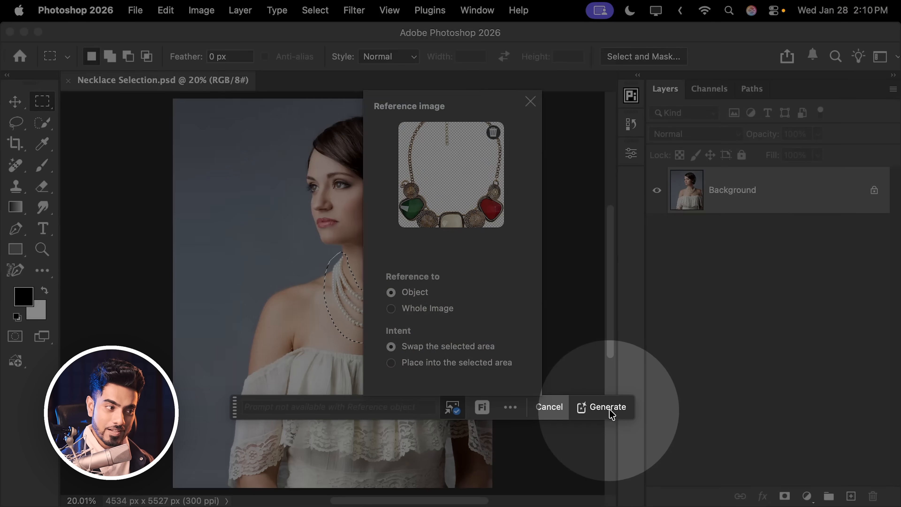
pyautogui.click(609, 407)
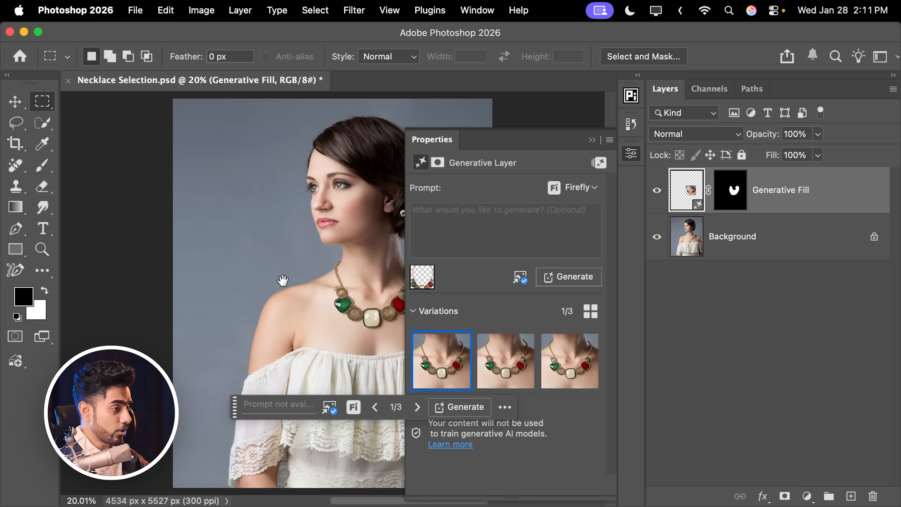
# Compare the three generated necklace variations up close and settle on the second one.
pyautogui.scroll(3, 305, 279)
pyautogui.scroll(2, 306, 279)
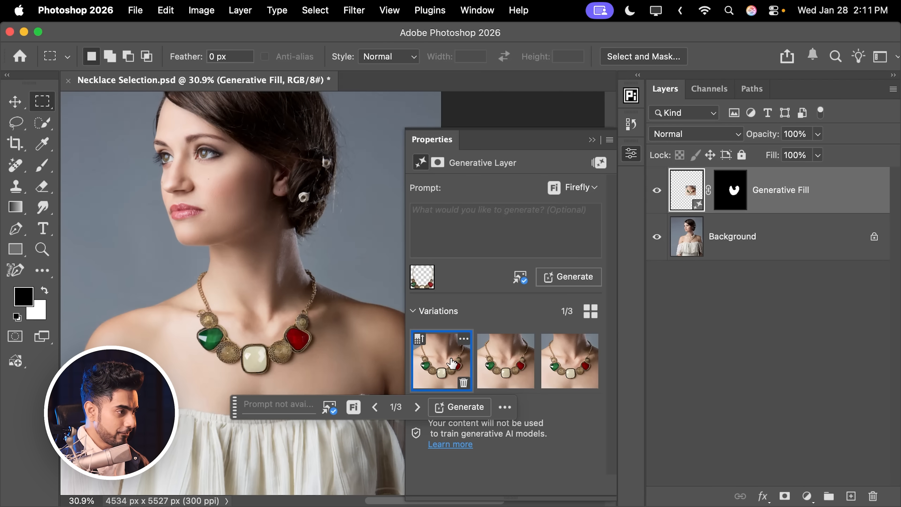
pyautogui.click(506, 361)
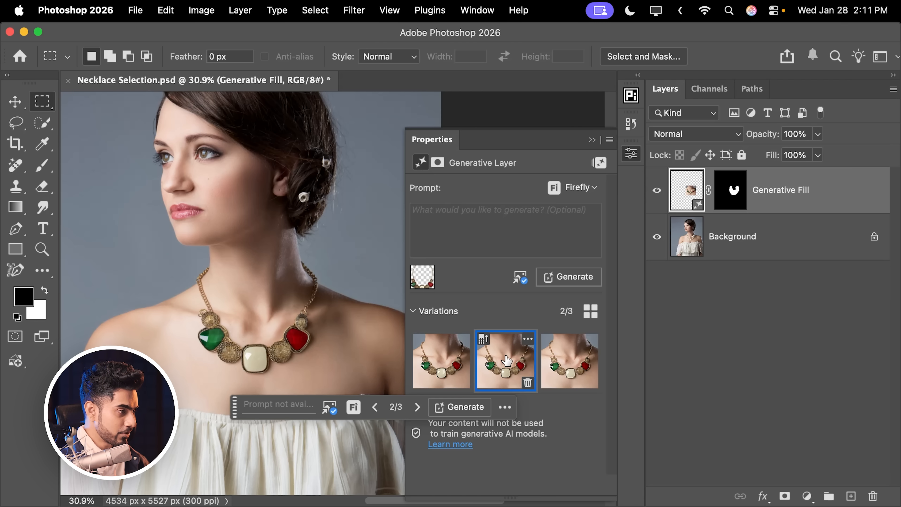
pyautogui.click(546, 362)
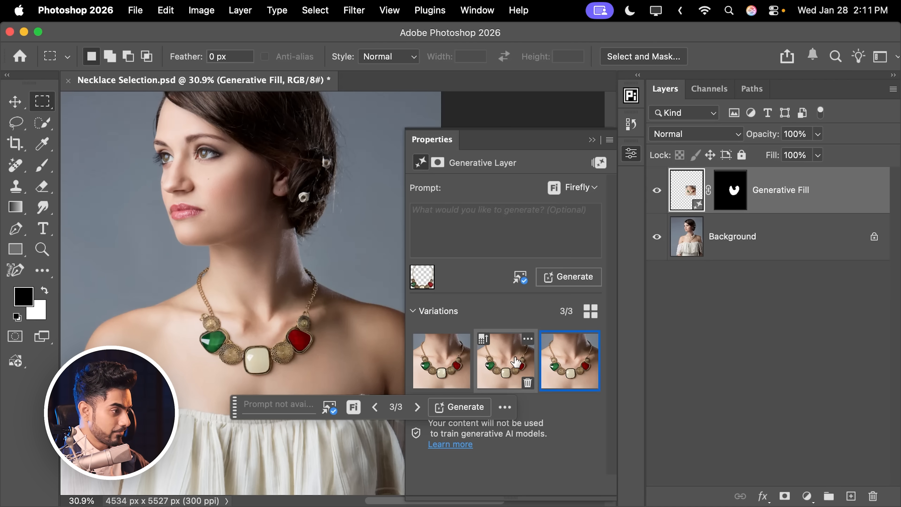
pyautogui.click(505, 365)
pyautogui.click(550, 366)
pyautogui.click(507, 365)
pyautogui.click(548, 365)
pyautogui.click(504, 362)
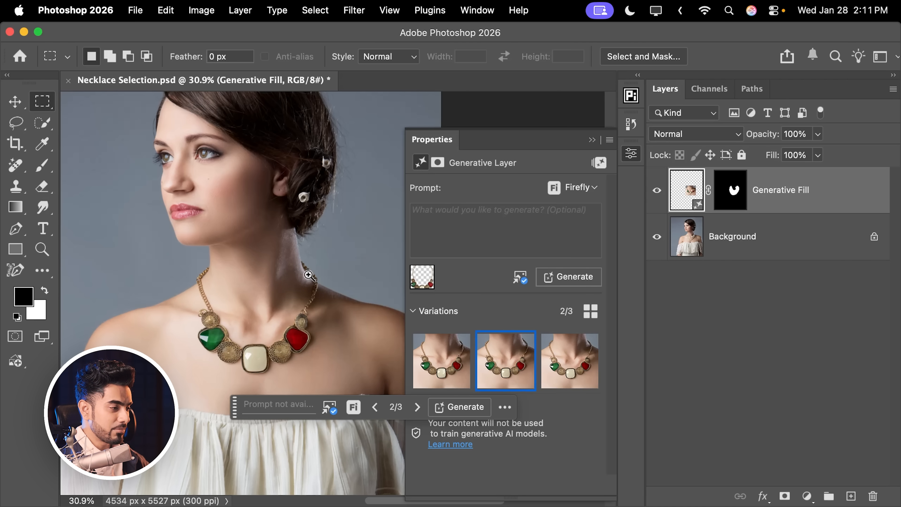
# Inspect the second variation's chain where it meets the neck and shoulder, and switch to the third variation.
pyautogui.scroll(10, 329, 296)
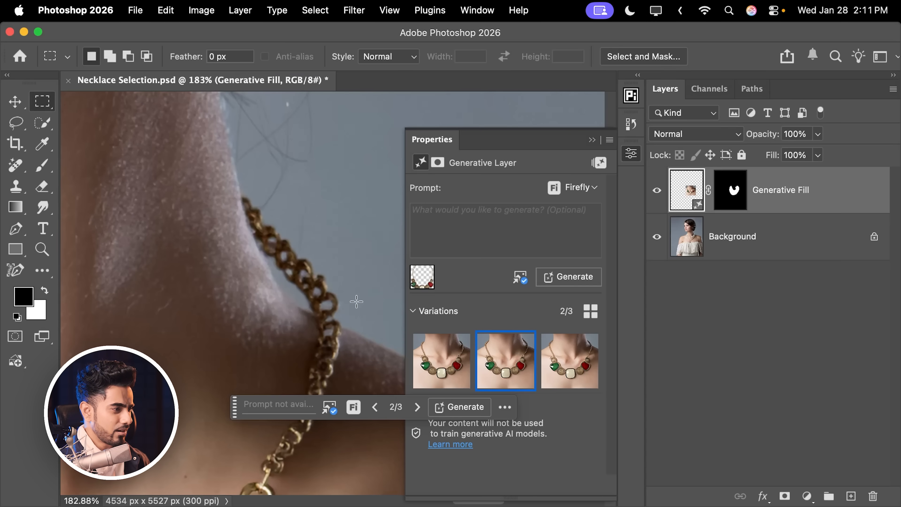
pyautogui.scroll(-10, 355, 303)
pyautogui.click(561, 365)
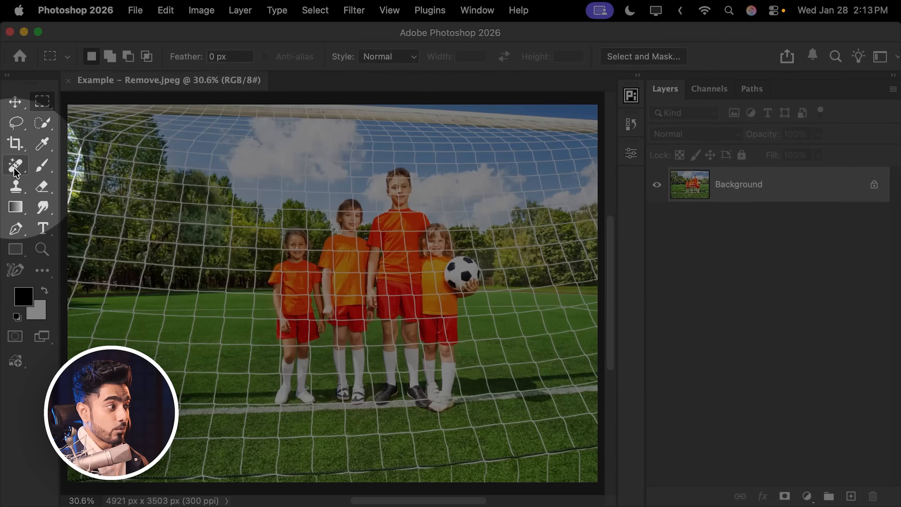
# Activate the Remove tool, set its mode to Auto (May use generative AI), and bring up the mode options again.
pyautogui.rightClick(16, 166)
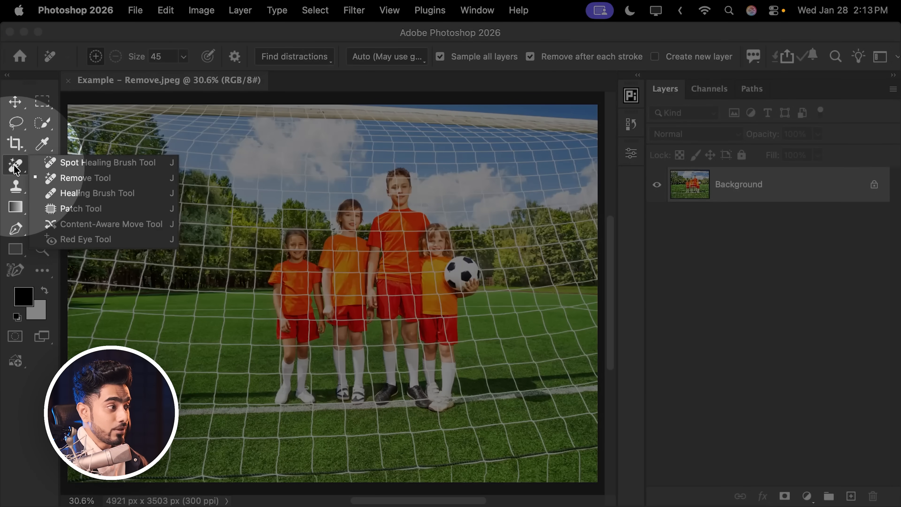
pyautogui.click(48, 179)
pyautogui.click(385, 56)
pyautogui.click(345, 99)
pyautogui.click(384, 57)
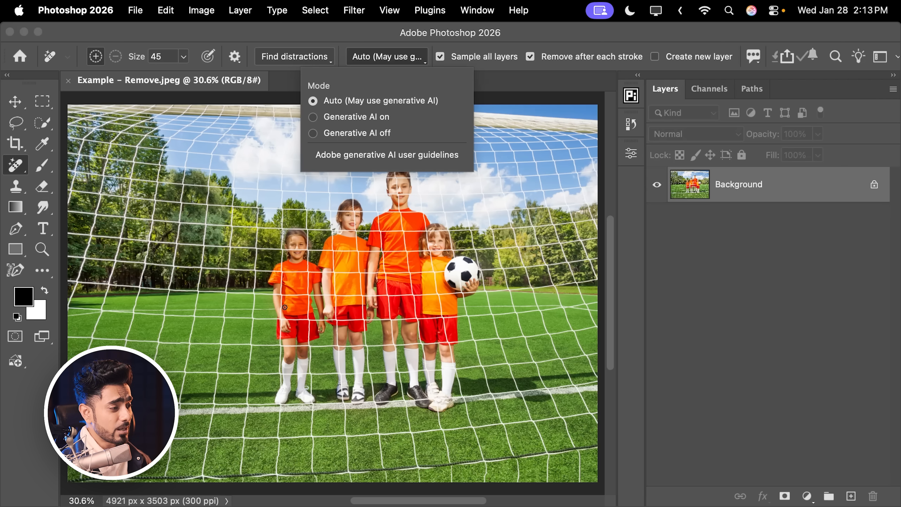
# Remove the girl at the far left of the group by outlining her whole figure with the Remove tool.
pyautogui.click(298, 265)
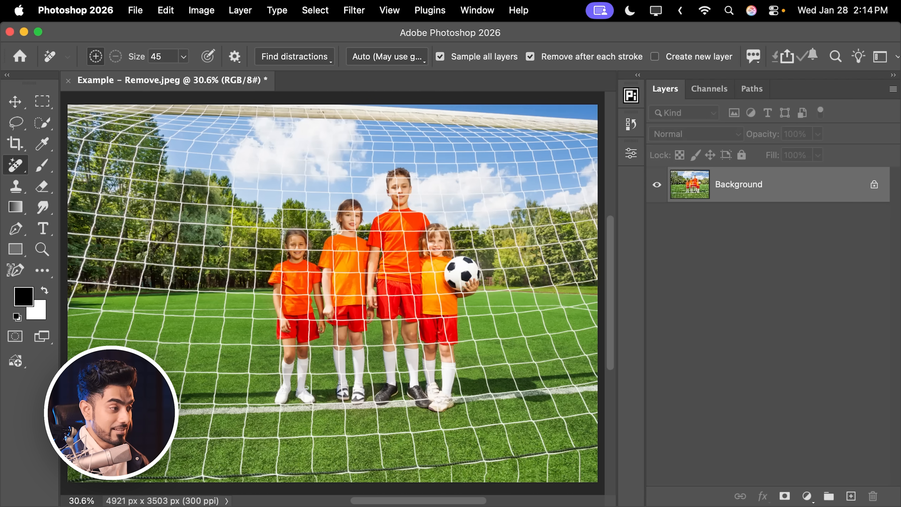
pyautogui.moveTo(284, 263); pyautogui.dragTo(289, 240)
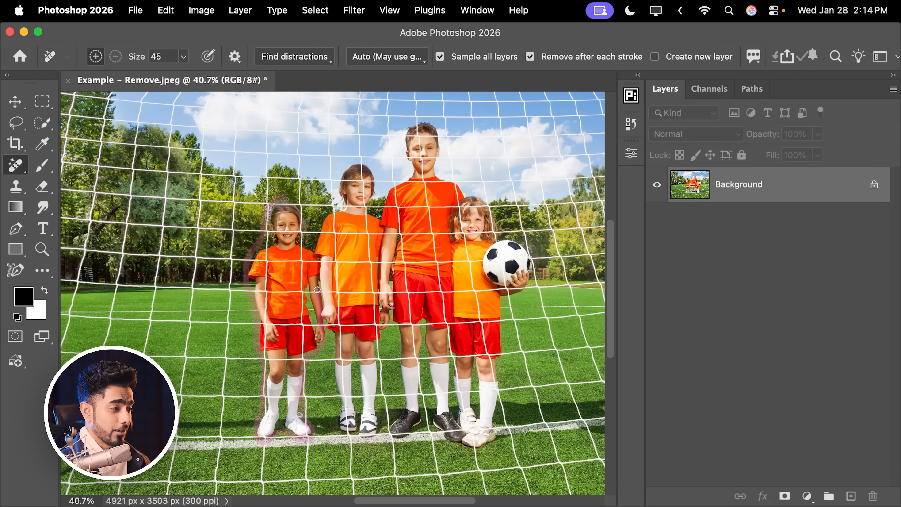
pyautogui.moveTo(306, 240); pyautogui.dragTo(283, 200)
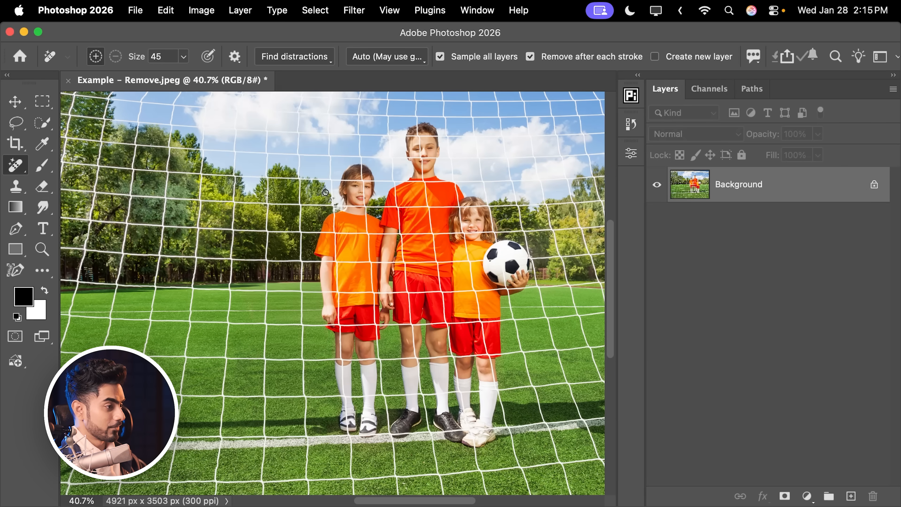
# Compare the photo before and after the girl's removal by repeatedly undoing and redoing it at closer magnification.
pyautogui.scroll(3, 277, 310)
pyautogui.scroll(5, 325, 301)
pyautogui.press('super+z')
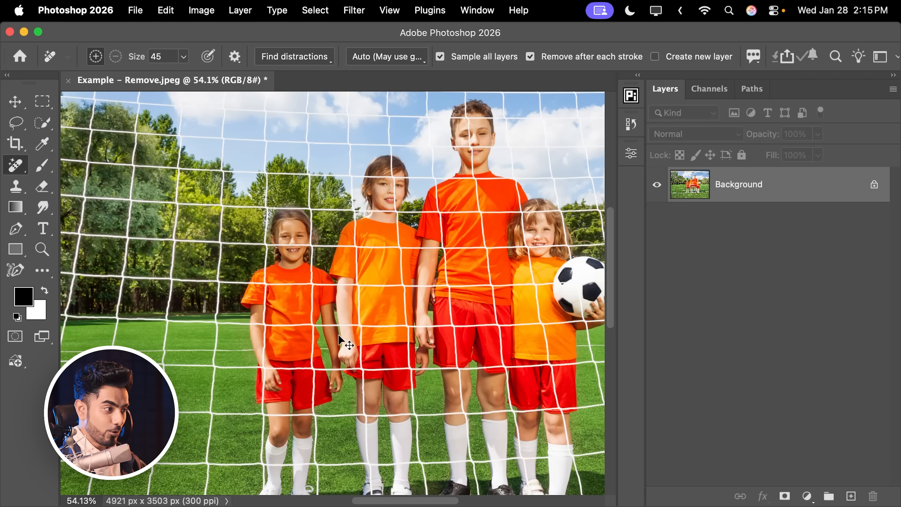
pyautogui.press('super+shift+z')
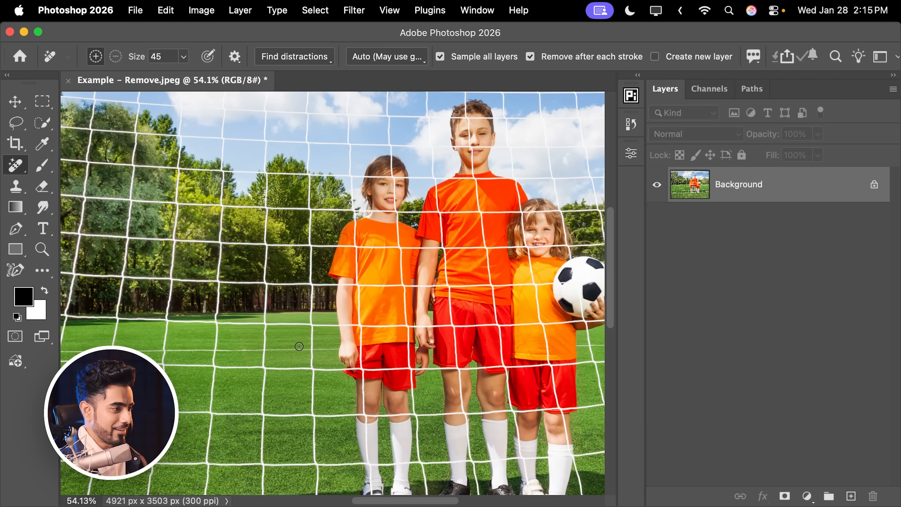
pyautogui.press('super+z')
pyautogui.press('super+shift+z')
pyautogui.press('super+z')
pyautogui.press('super+shift+z')
# Examine the reconstructed net, trees and grass up close where the removed girl stood.
pyautogui.moveTo(288, 220); pyautogui.dragTo(372, 254)
pyautogui.moveTo(301, 279); pyautogui.dragTo(388, 271)
pyautogui.moveTo(187, 274); pyautogui.dragTo(221, 283)
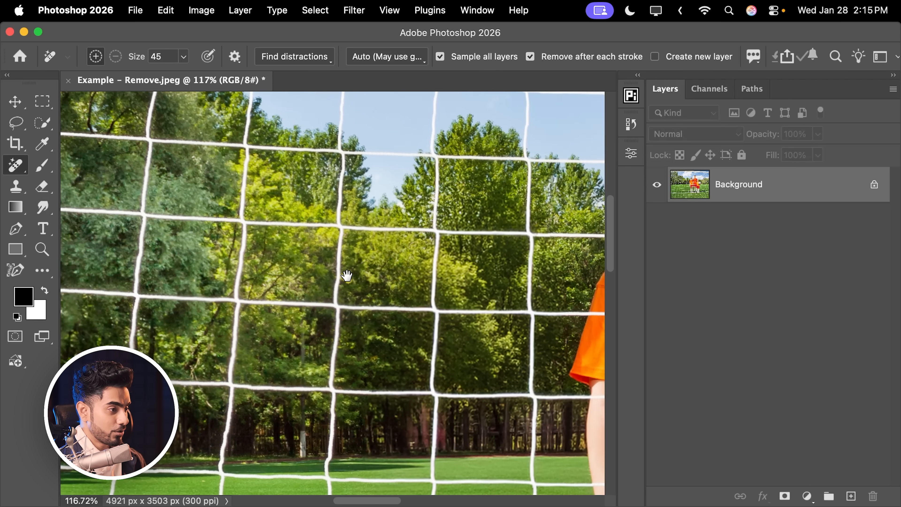
pyautogui.moveTo(346, 276); pyautogui.dragTo(282, 283)
pyautogui.press('super+z')
pyautogui.moveTo(455, 368); pyautogui.dragTo(389, 125)
pyautogui.moveTo(376, 346); pyautogui.dragTo(382, 249)
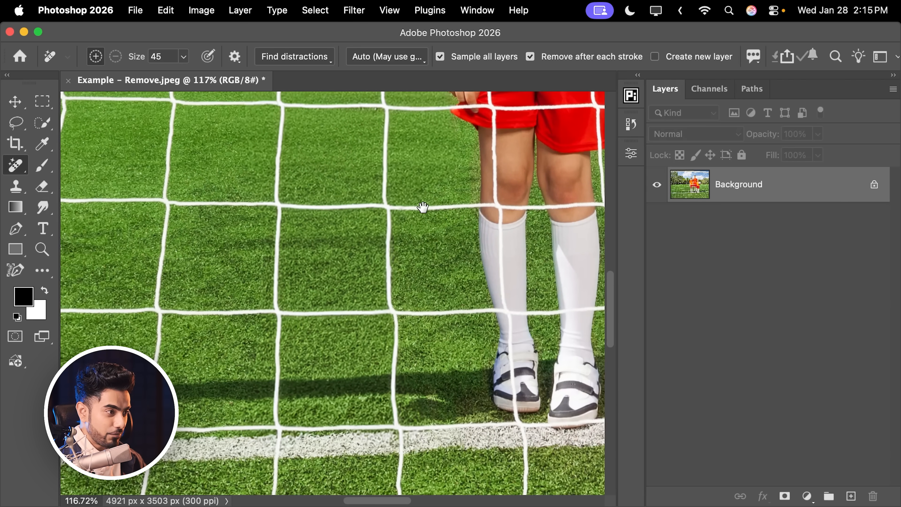
pyautogui.moveTo(423, 206); pyautogui.dragTo(382, 369)
pyautogui.moveTo(392, 199); pyautogui.dragTo(301, 380)
pyautogui.moveTo(285, 421); pyautogui.dragTo(371, 220)
pyautogui.moveTo(313, 364); pyautogui.dragTo(330, 321)
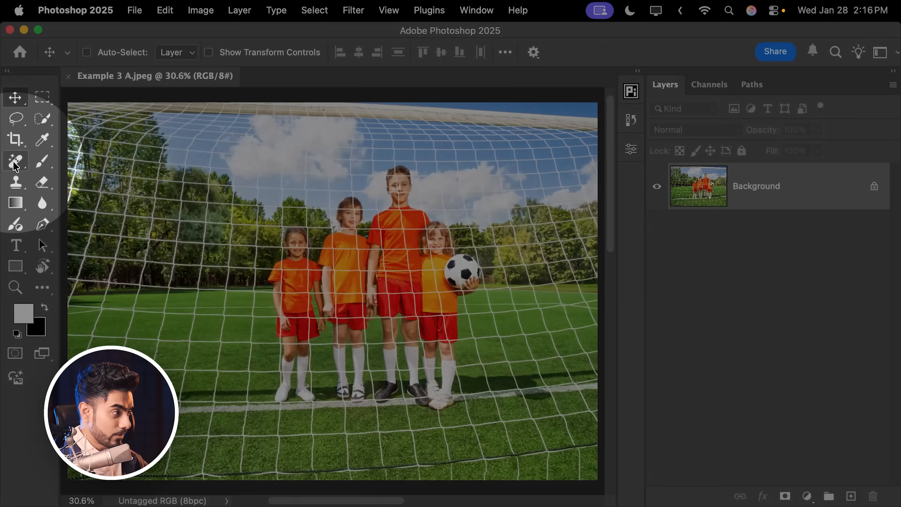
# Activate the Remove tool in Example 3 A.jpeg and erase the far-left girl by outlining her figure.
pyautogui.rightClick(16, 164)
pyautogui.click(85, 173)
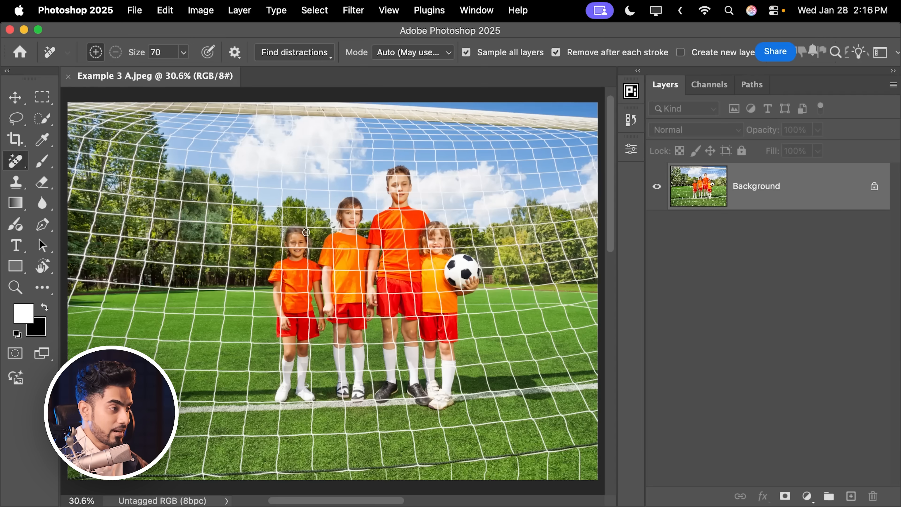
pyautogui.scroll(5, 270, 266)
pyautogui.moveTo(298, 176); pyautogui.dragTo(260, 264)
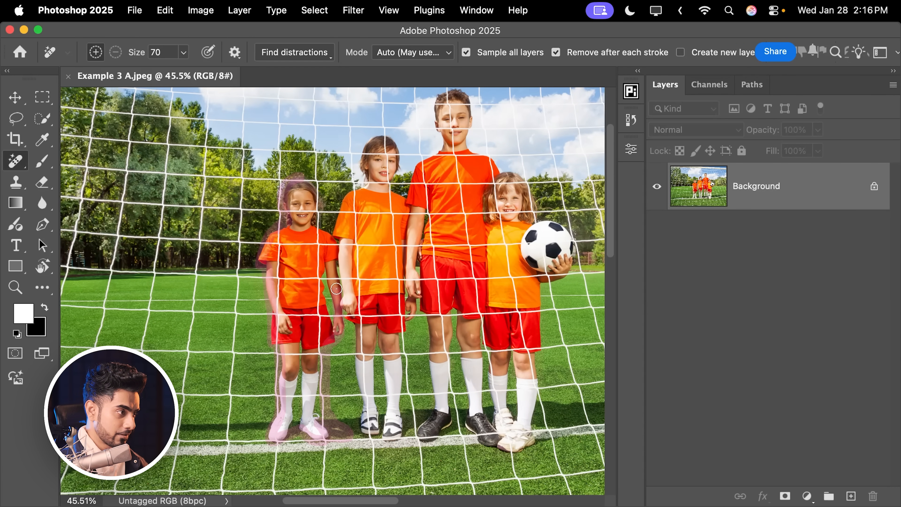
pyautogui.moveTo(306, 177); pyautogui.dragTo(305, 176)
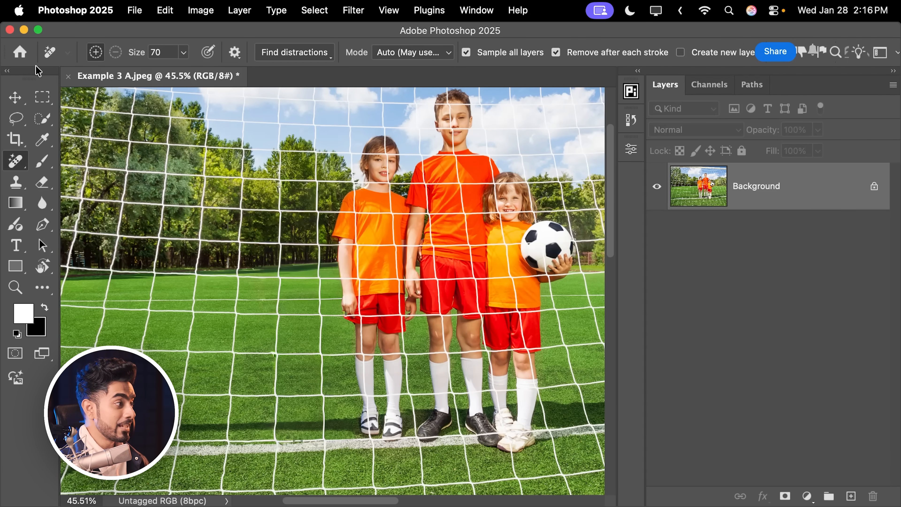
# Activate the Move tool and compare the before and after states up close around the net and trees.
pyautogui.click(18, 104)
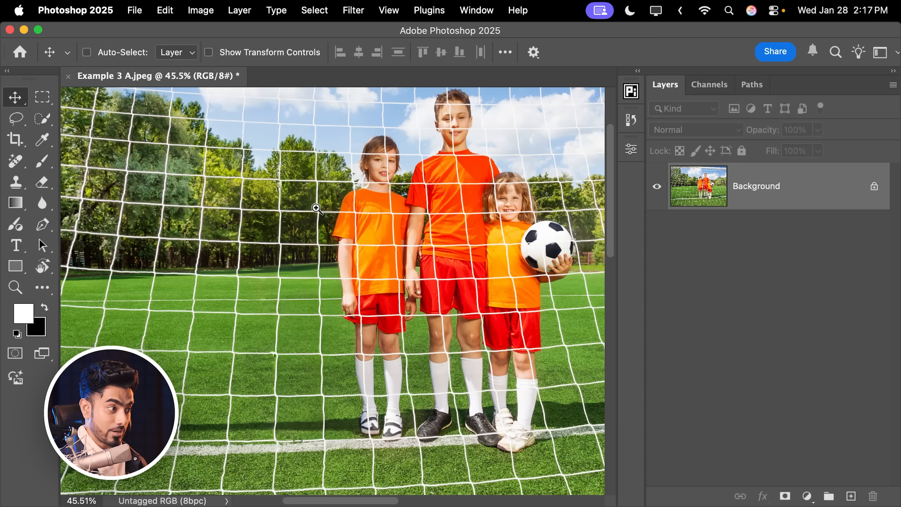
pyautogui.moveTo(308, 208); pyautogui.dragTo(342, 190)
pyautogui.moveTo(341, 188); pyautogui.dragTo(370, 301)
pyautogui.press('super+z')
pyautogui.press('super+shift+z')
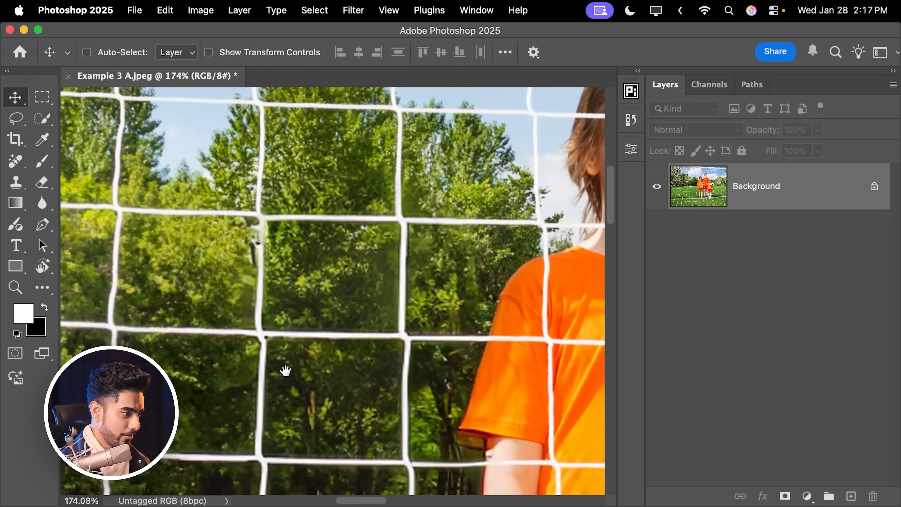
# Examine the net lines, grass and neighbouring child's hand for removal artifacts, down to the lower field.
pyautogui.moveTo(285, 368); pyautogui.dragTo(331, 234)
pyautogui.moveTo(416, 346); pyautogui.dragTo(364, 160)
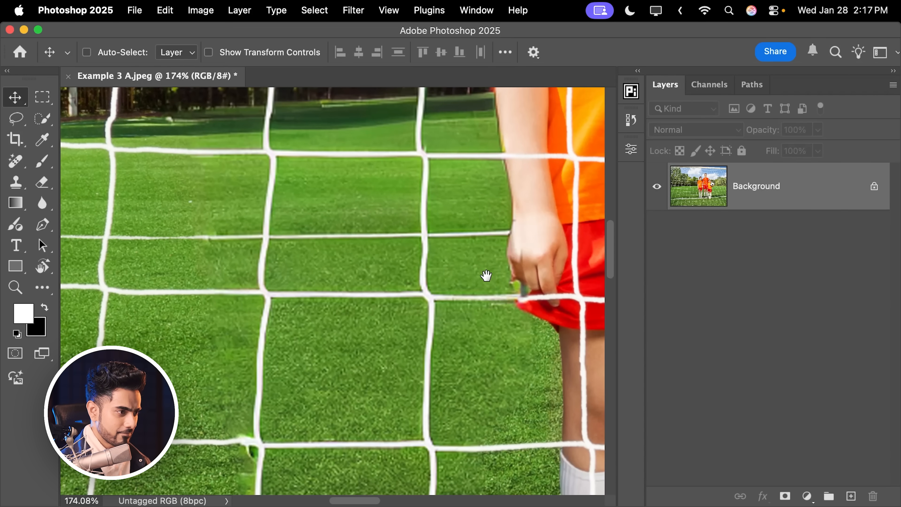
pyautogui.scroll(-6, 422, 233)
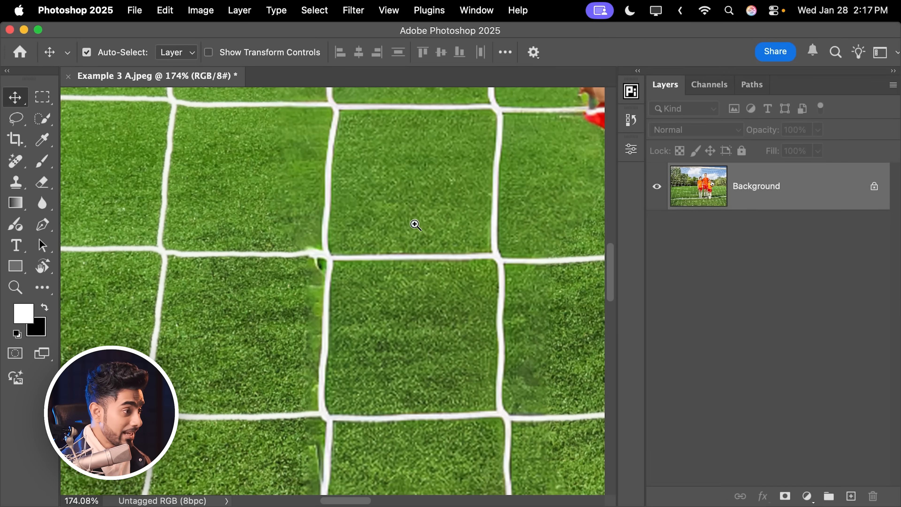
pyautogui.moveTo(415, 225); pyautogui.dragTo(341, 238)
pyautogui.moveTo(342, 238); pyautogui.dragTo(327, 334)
pyautogui.moveTo(428, 189); pyautogui.dragTo(379, 263)
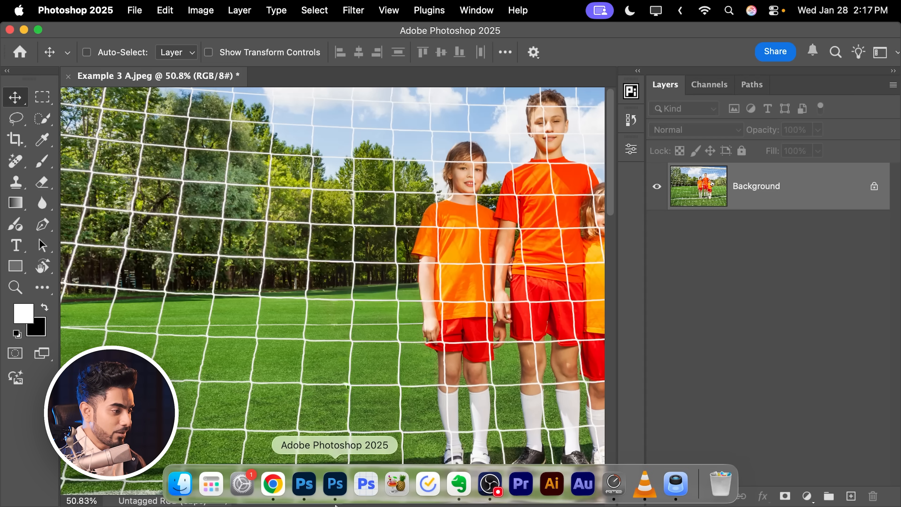
# Switch to Photoshop 2026, examine the same net, tree and grass areas up close, and fit the whole photo in view.
pyautogui.click(304, 483)
pyautogui.moveTo(300, 276); pyautogui.dragTo(384, 245)
pyautogui.moveTo(338, 219)
pyautogui.mouseDown()
pyautogui.moveTo(358, 301)
pyautogui.moveTo(363, 277)
pyautogui.mouseUp()
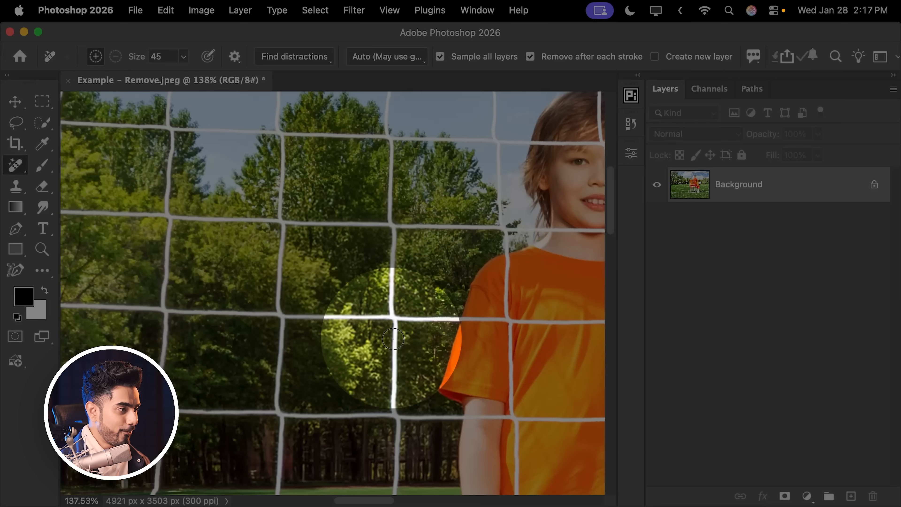
pyautogui.scroll(-10, 338, 256)
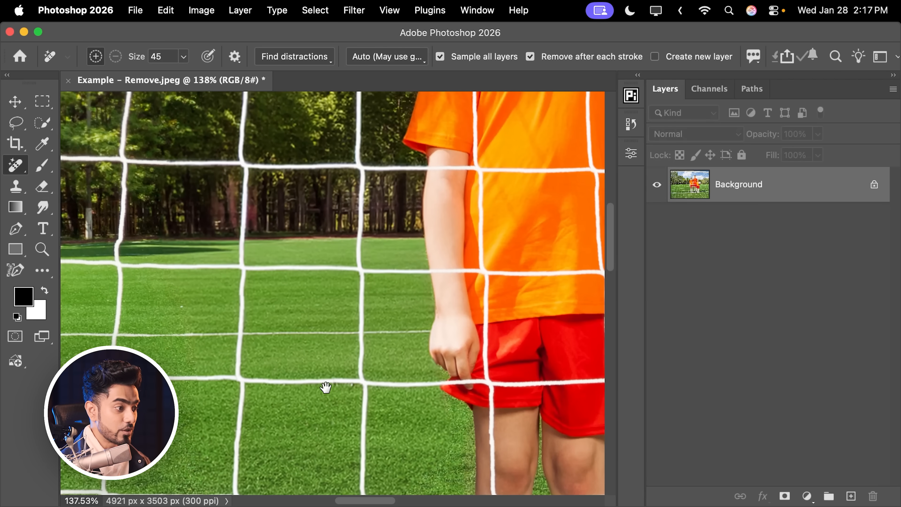
pyautogui.moveTo(311, 355); pyautogui.dragTo(309, 344)
pyautogui.scroll(-8, 332, 285)
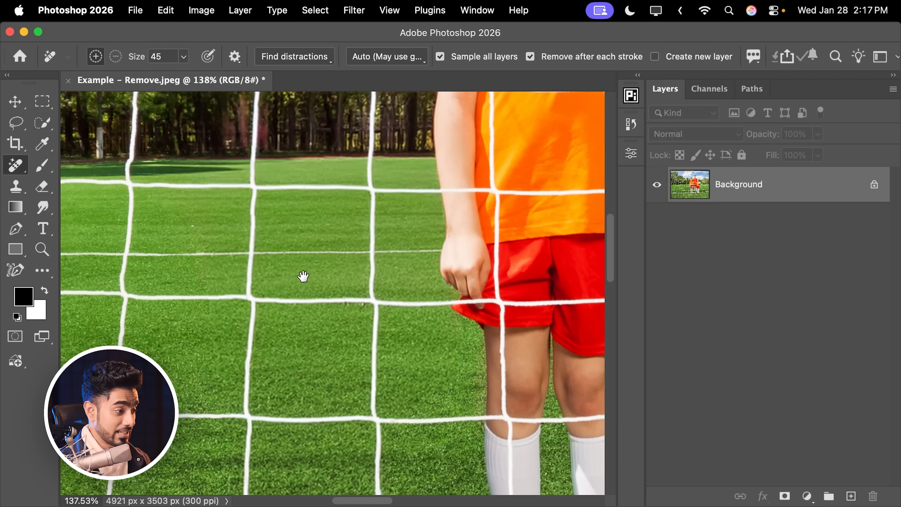
pyautogui.scroll(-3, 340, 303)
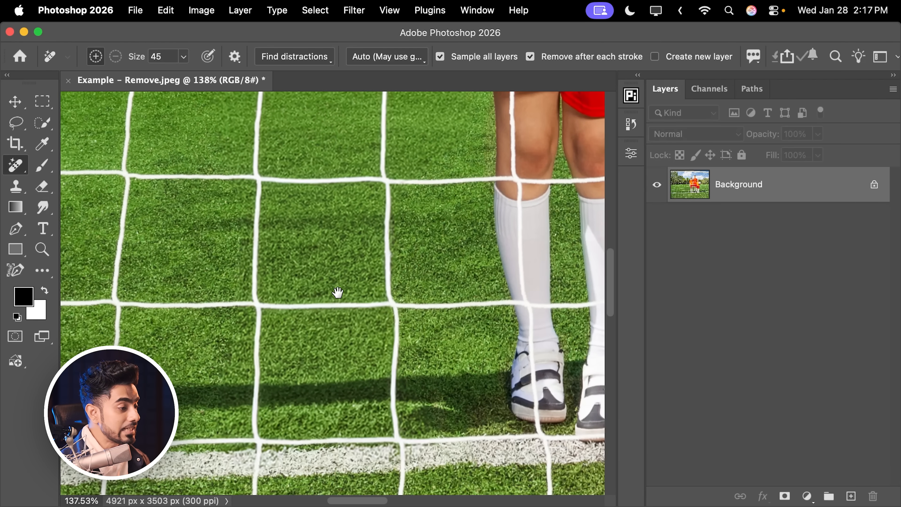
pyautogui.press('super+0')
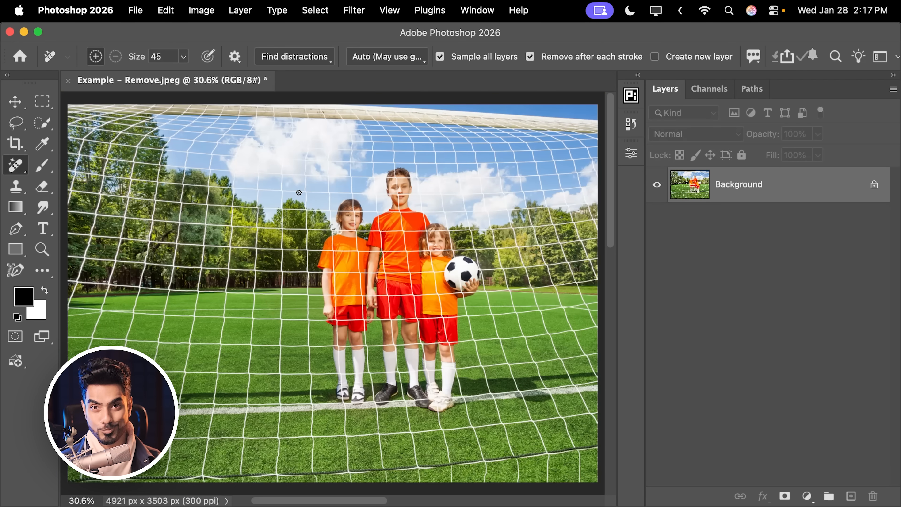